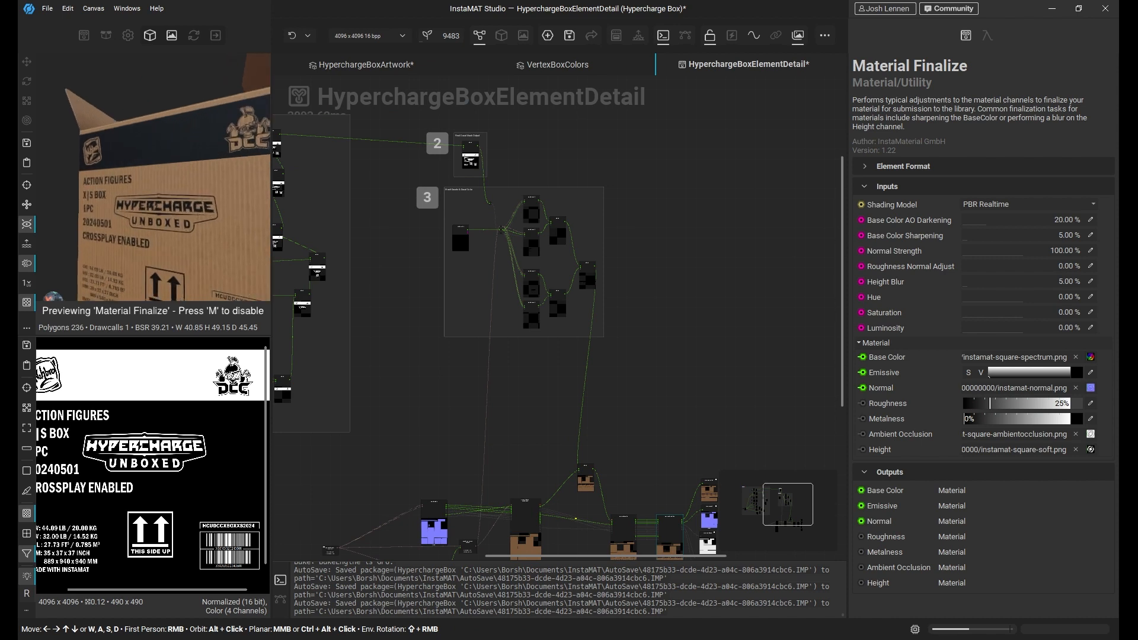
Examine the printed artwork on the side of the cardboard box in the 3D preview from several angles and up close
left_click_drag(197, 161, 54, 193, "alt")
middle_click_drag(180, 200, 152, 182)
left_click_drag(152, 186, 238, 208, "alt")
scroll(219, 191, "up", 2)
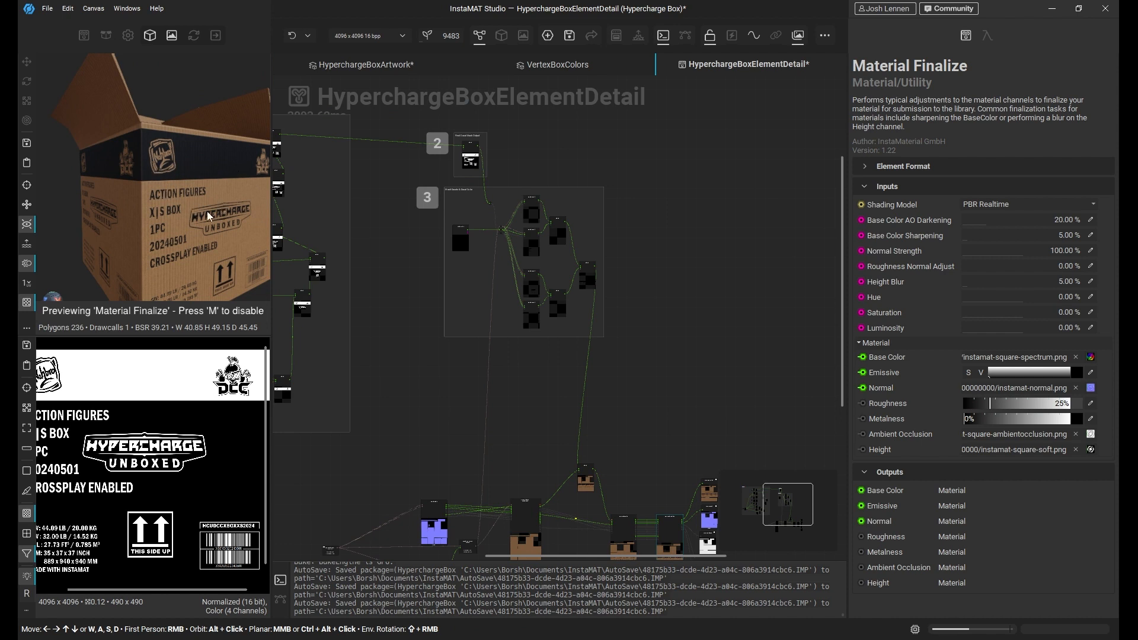
scroll(223, 187, "up", 5)
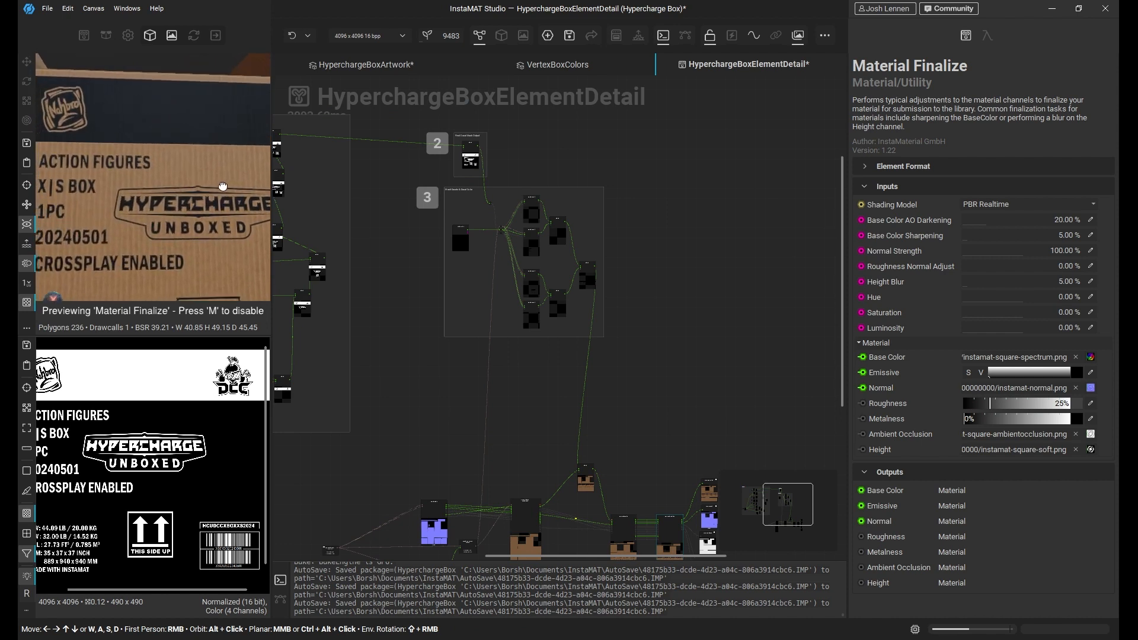
scroll(223, 187, "down", 5)
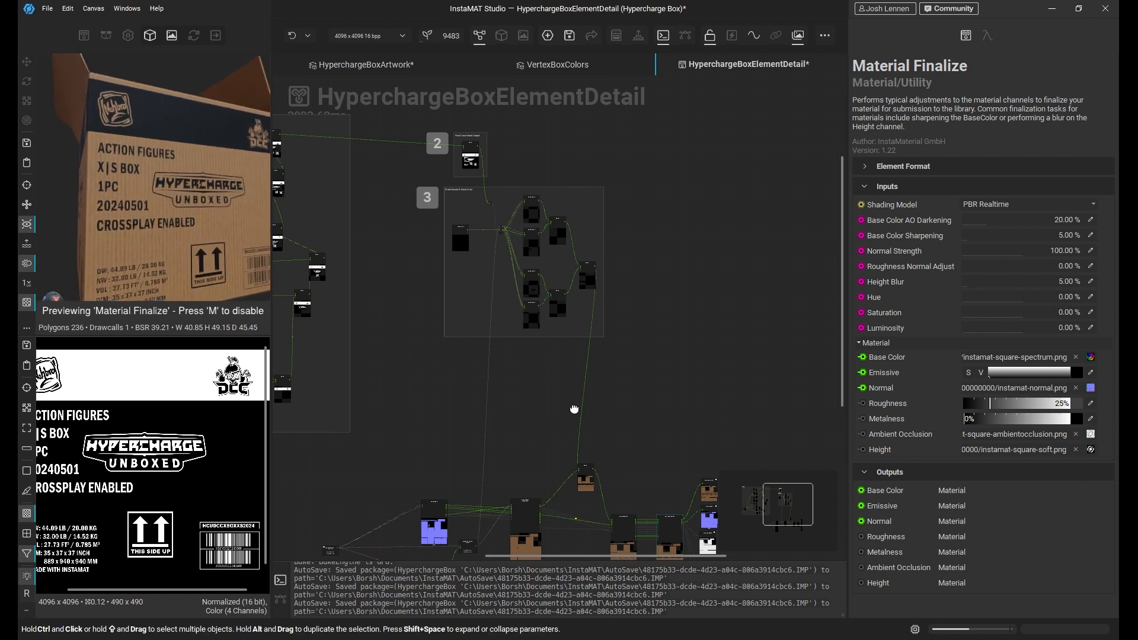
Enlarge the Mesh Decals & Decal Color comment frame so it extends further beyond its nodes in width and height
middle_click_drag(574, 409, 548, 376)
middle_click_drag(576, 236, 570, 287)
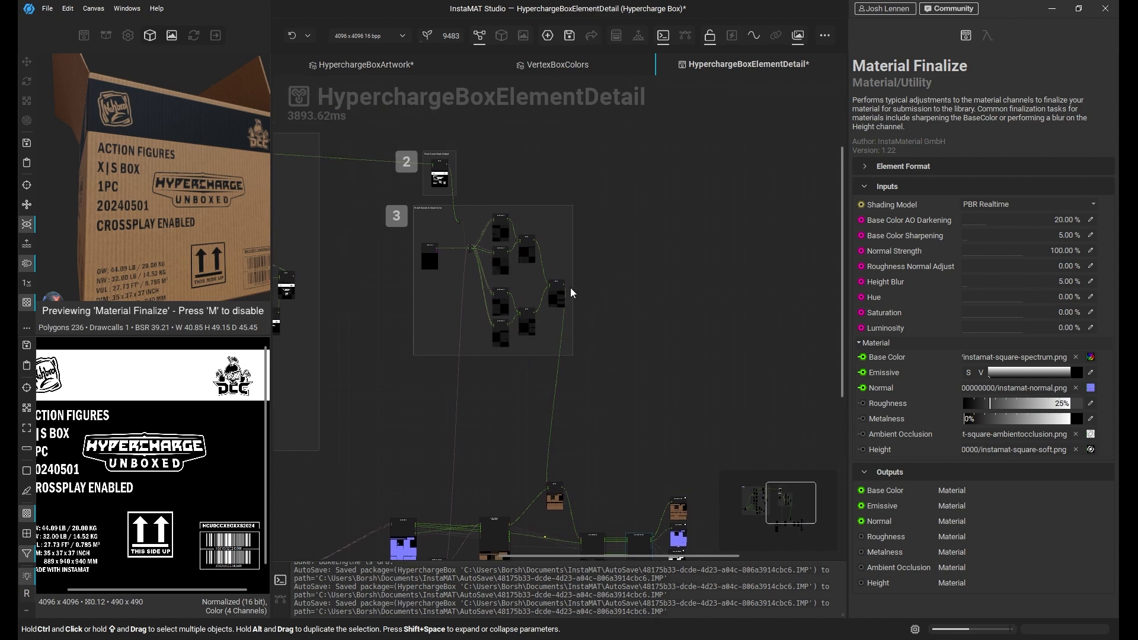
scroll(570, 276, "up", 3)
left_click(571, 354)
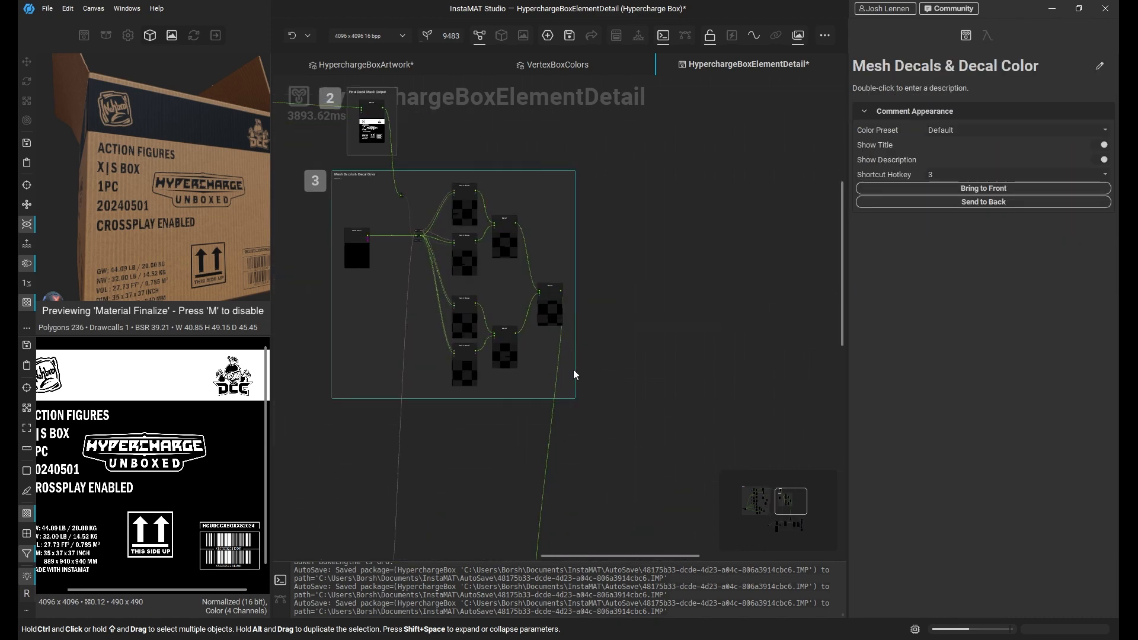
left_click_drag(575, 369, 636, 365)
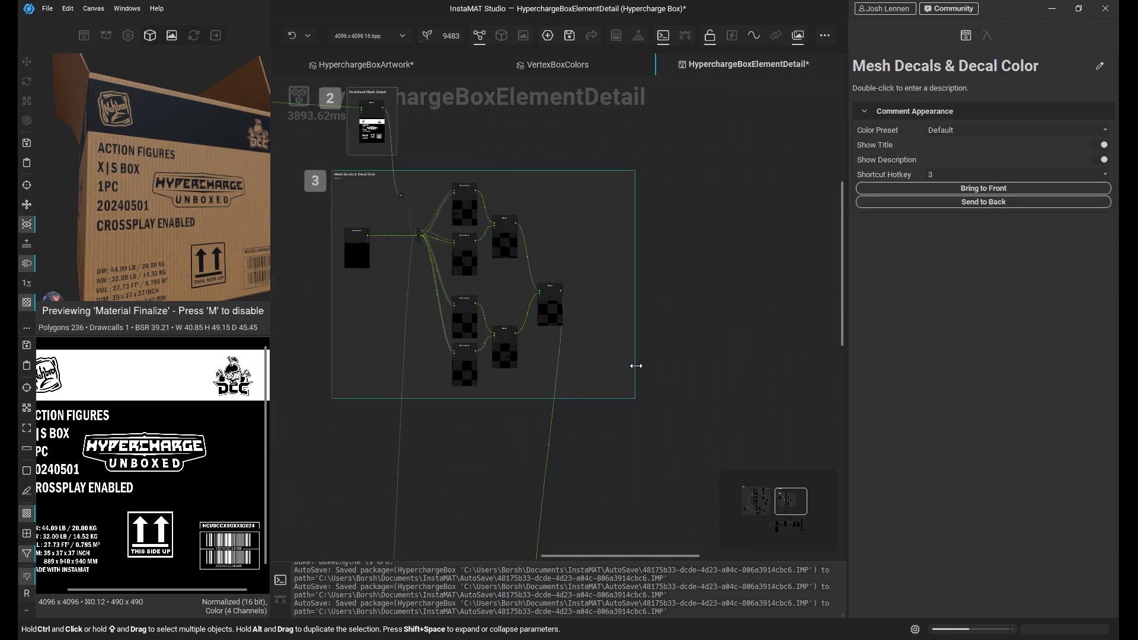
left_click(635, 400)
left_click(632, 397)
left_click_drag(634, 399, 638, 426)
Reposition the Hypercharge Cardboard node and the Blend node fed by it to tidy the graph below the comment frame
middle_click_drag(710, 436, 622, 253)
left_click_drag(462, 434, 499, 406)
mouse_move(356, 506)
left_mouse_down()
mouse_move(369, 484)
mouse_move(366, 494)
left_mouse_up()
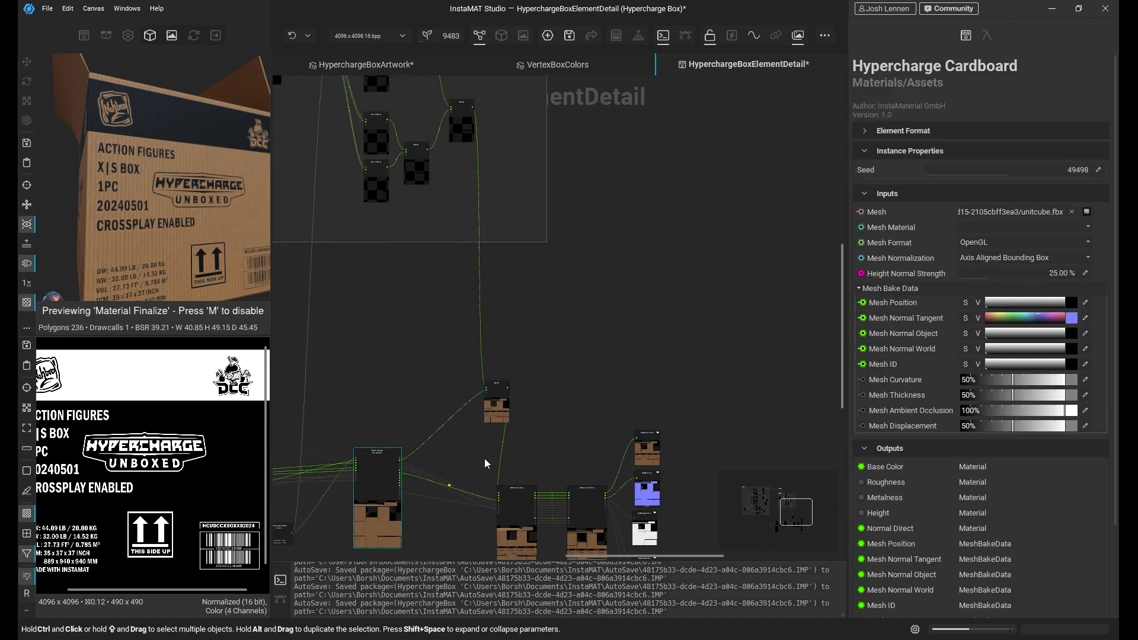
left_click_drag(499, 406, 494, 398)
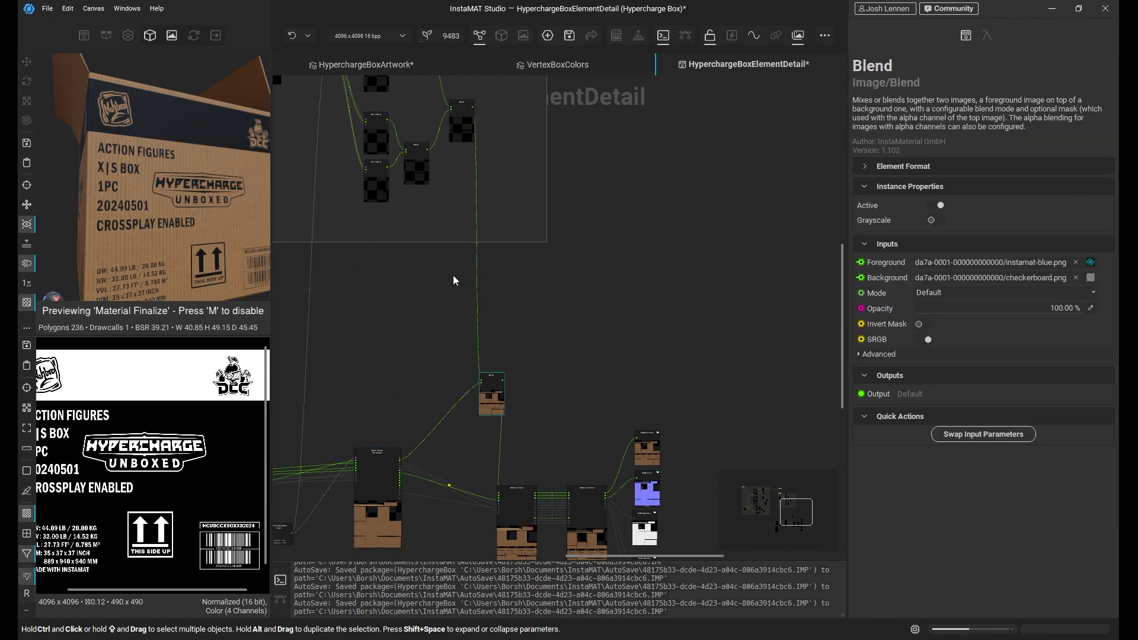
scroll(445, 234, "up", 2)
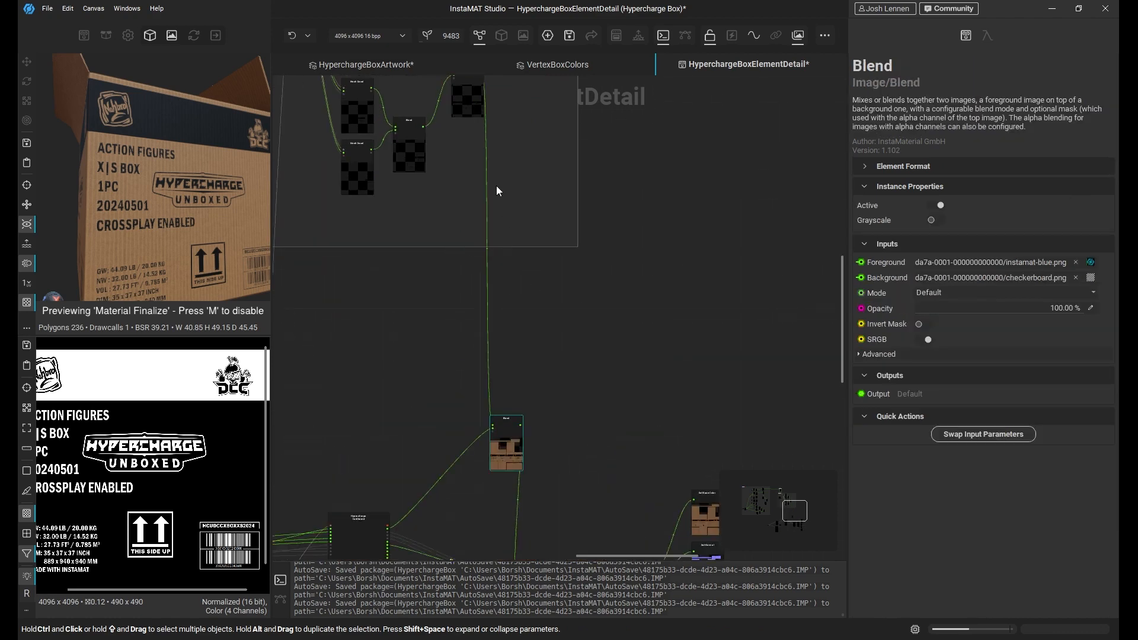
Add a Solid Color node in the empty area below the Mesh Decals & Decal Color frame
left_click(468, 359)
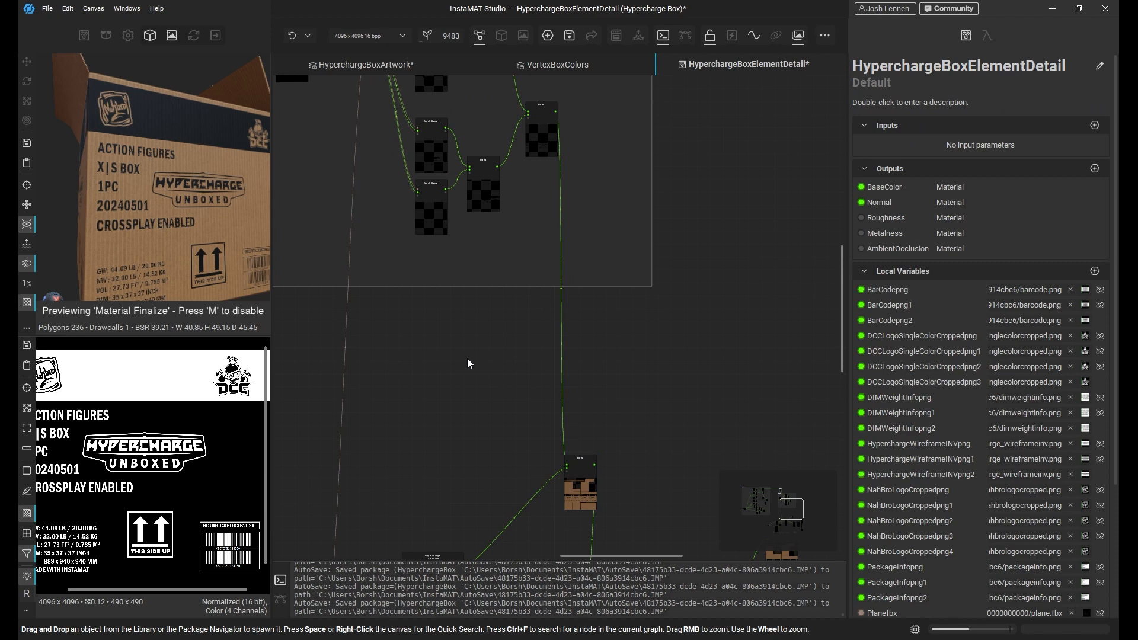
key("space")
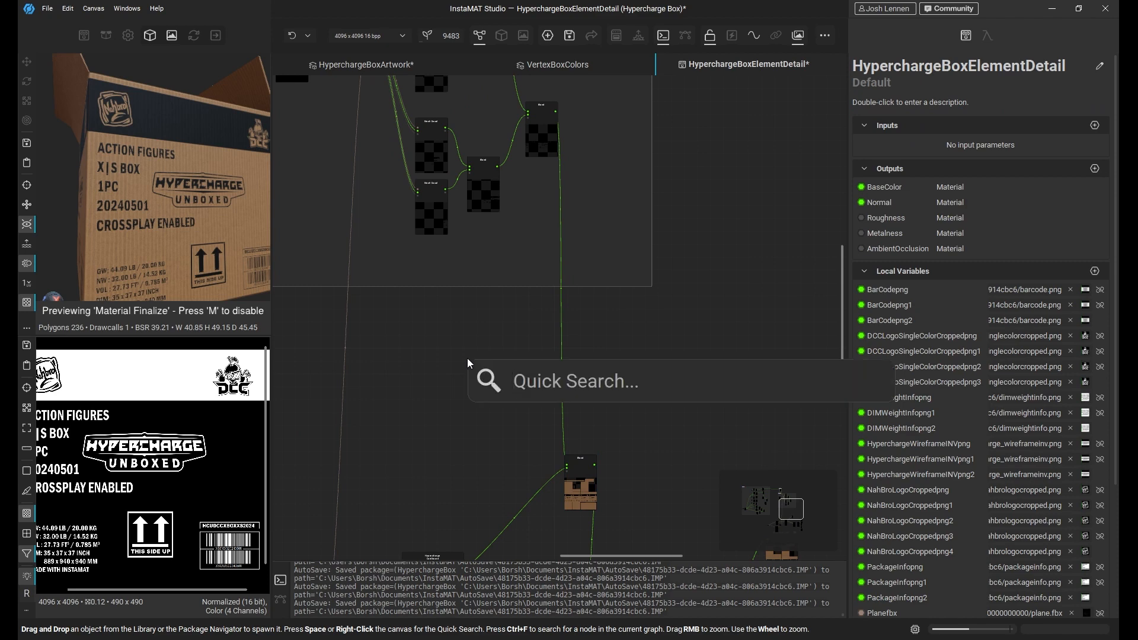
type("solid")
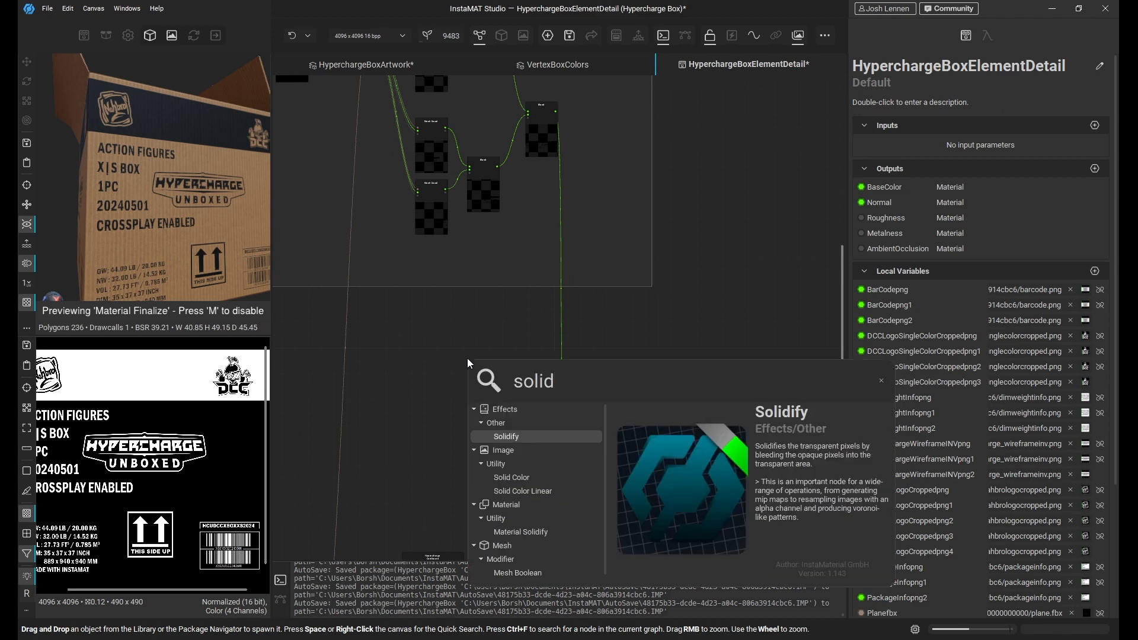
scroll(548, 483, "down", 1)
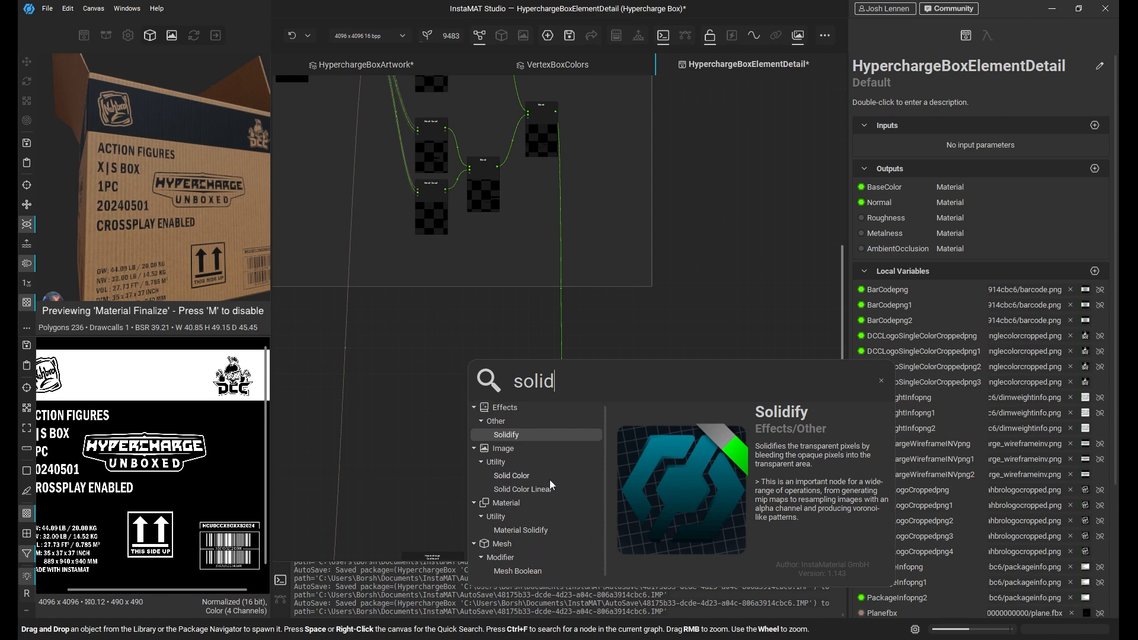
double_click(506, 478)
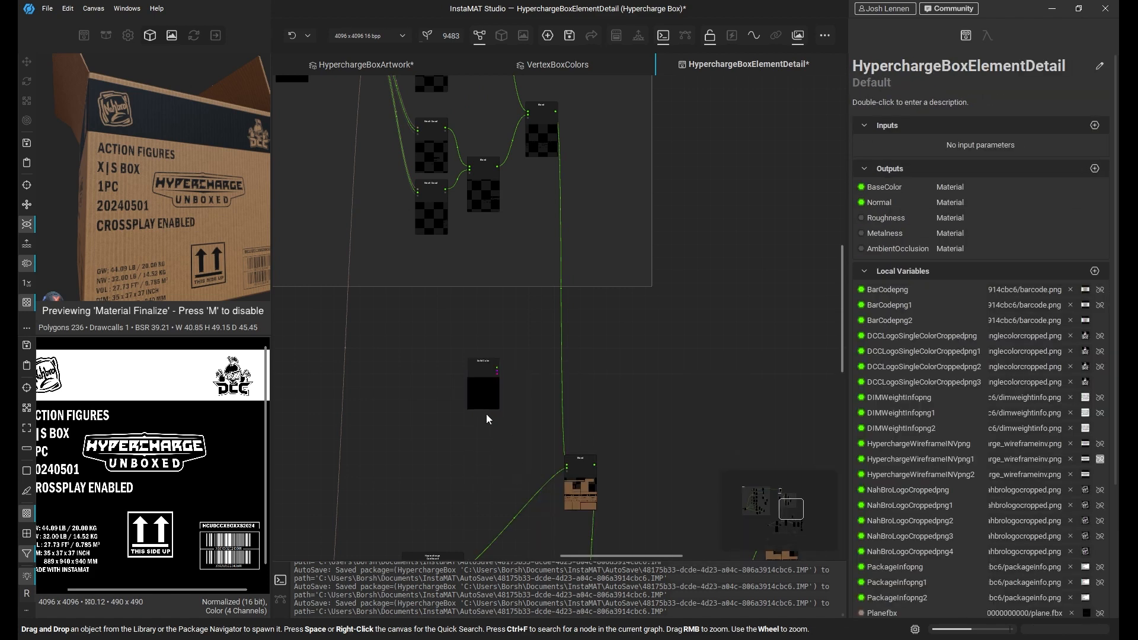
left_click_drag(486, 394, 476, 383)
middle_click_drag(521, 311, 465, 325)
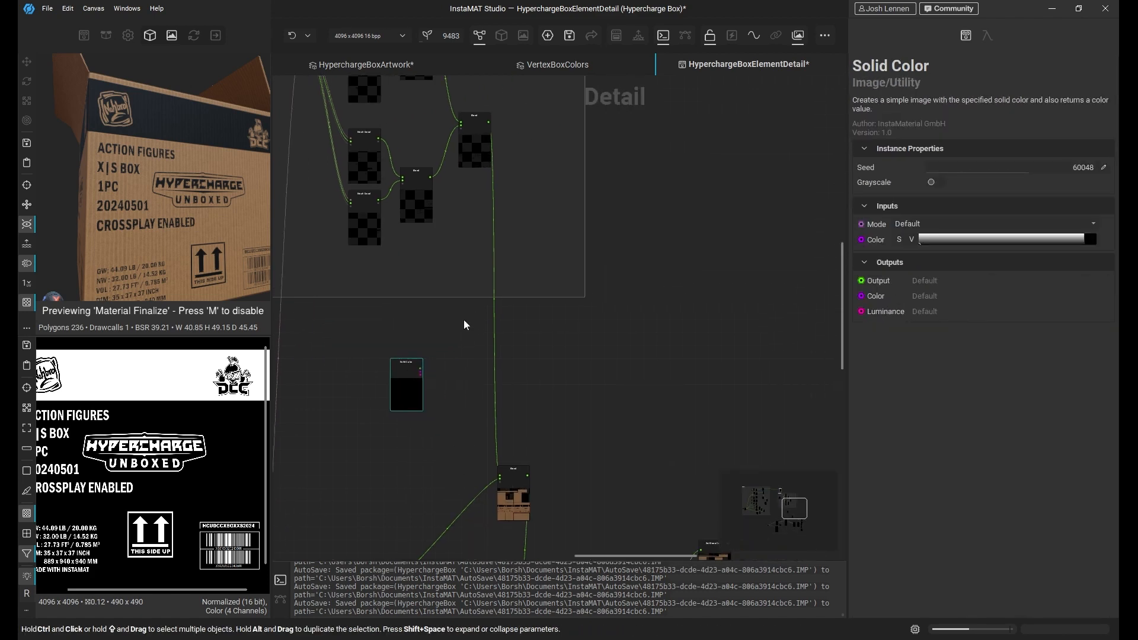
Add a new Blend node below the comment frame and arrange it with the Solid Color node to its lower left
left_click(465, 325)
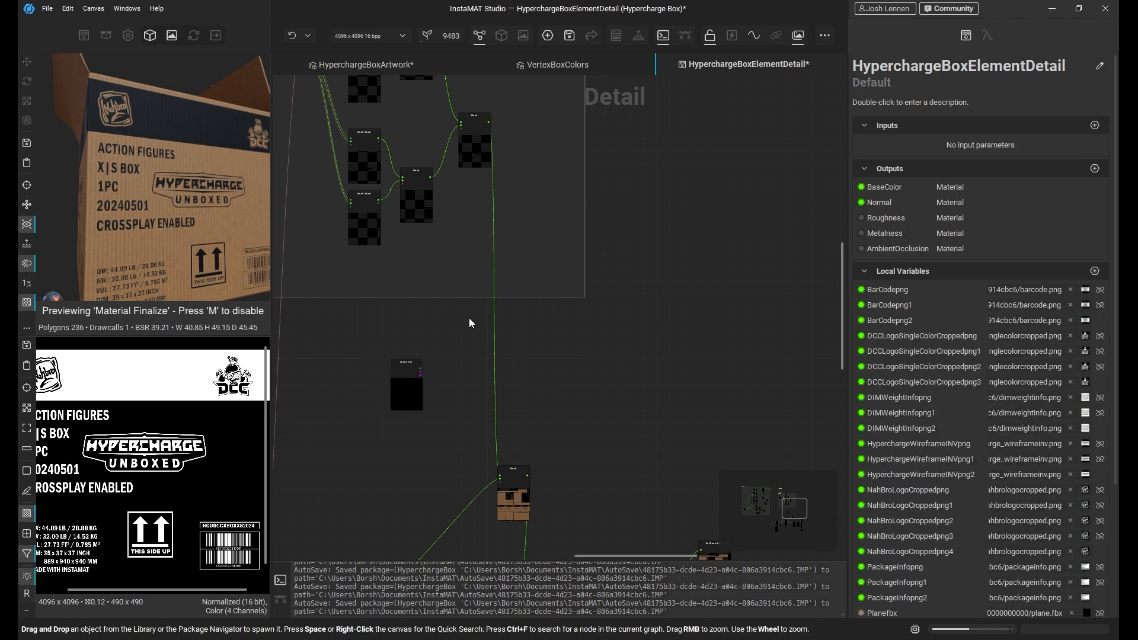
key("b")
left_click_drag(580, 346, 482, 350)
left_click_drag(407, 382, 319, 404)
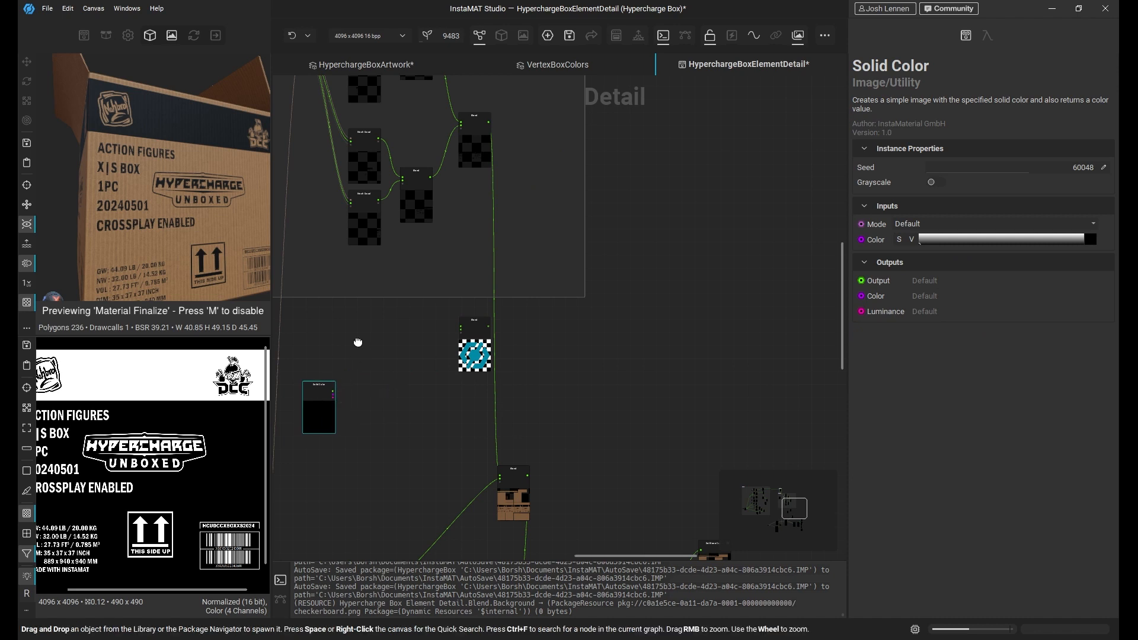
left_click(358, 343)
left_click_drag(467, 347, 434, 360)
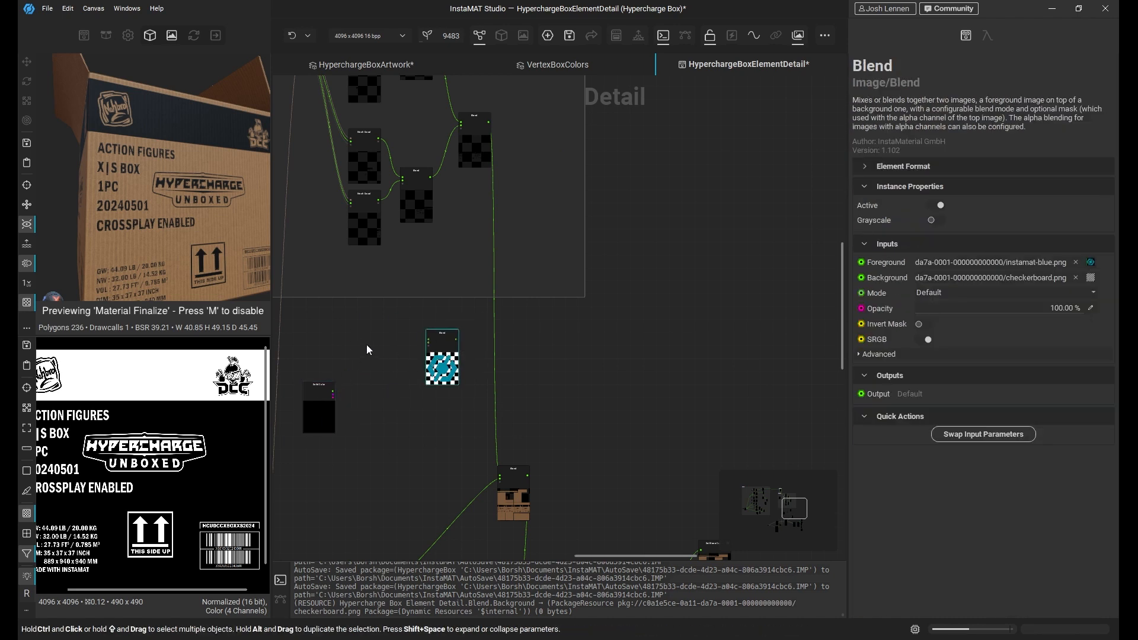
left_click_drag(318, 403, 322, 422)
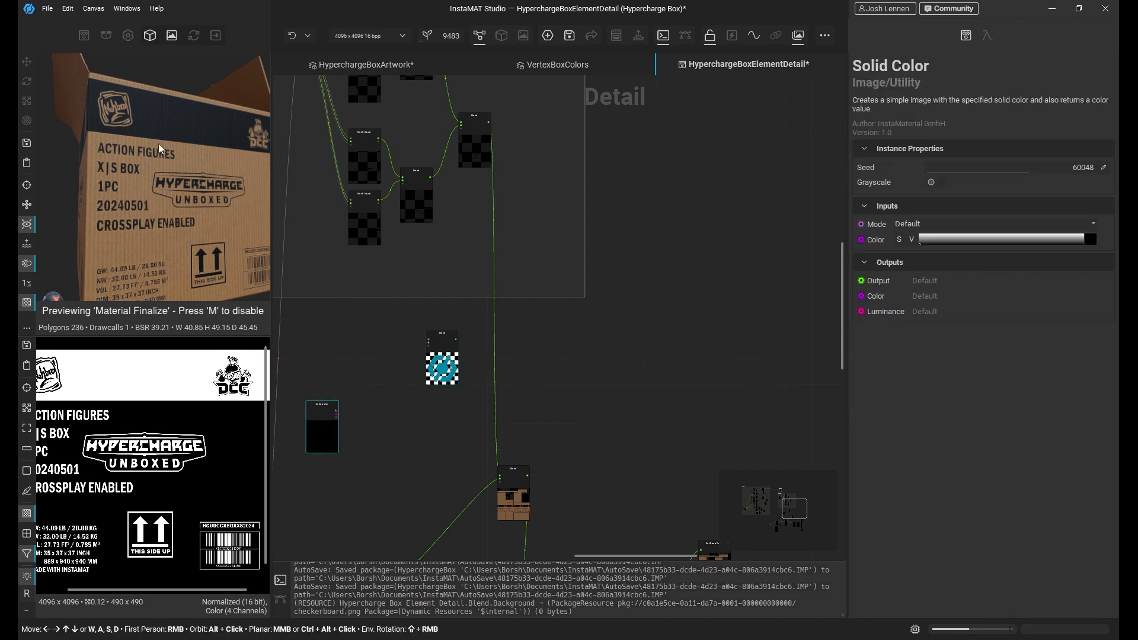
Add the Scratches 2 grunge from the library to the graph, beside the new Blend node
left_click(86, 33)
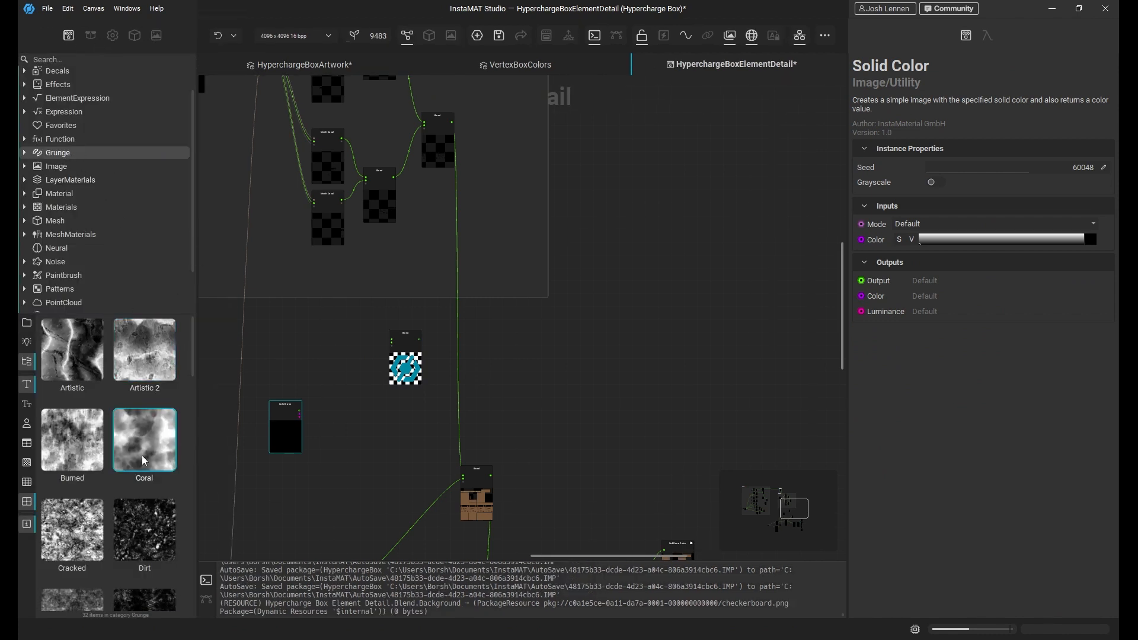
scroll(159, 523, "down", 3)
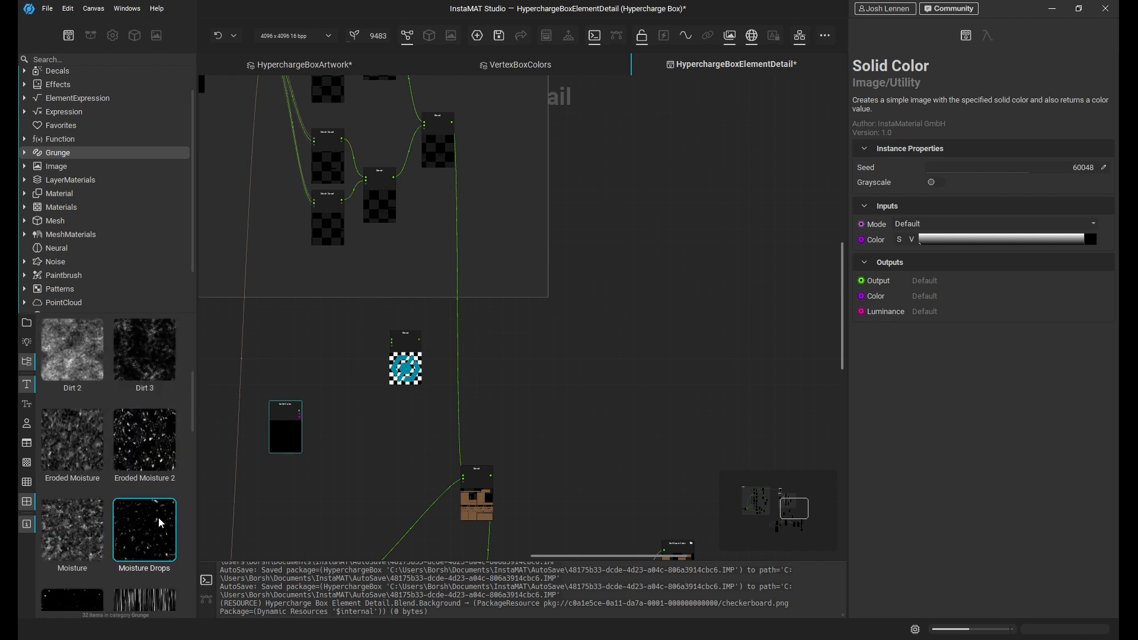
scroll(159, 522, "down", 3)
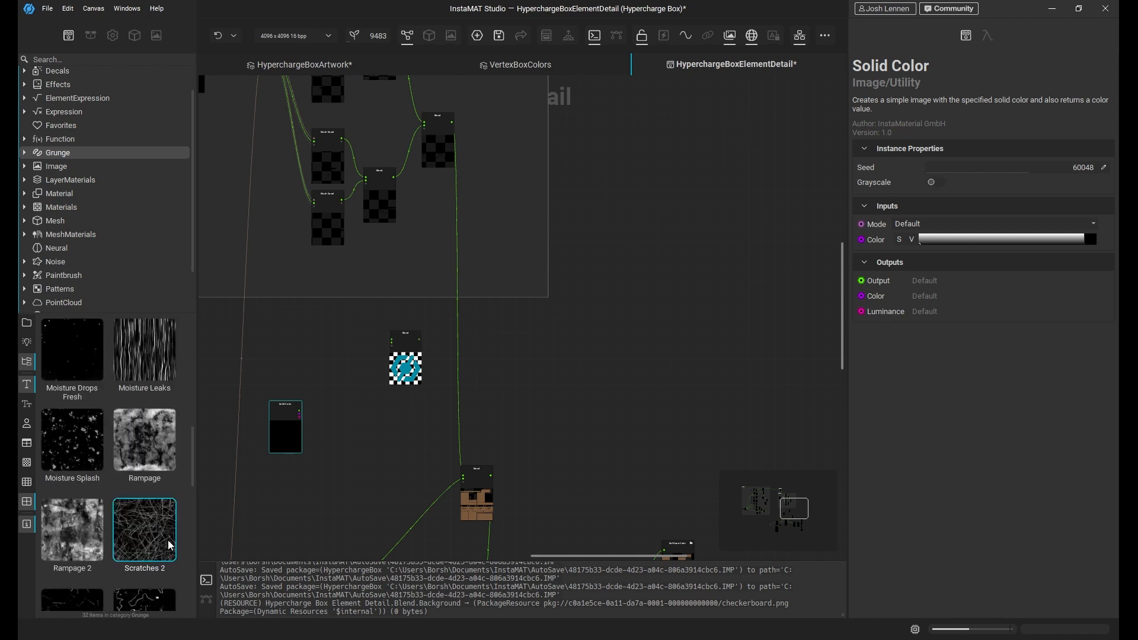
left_click(149, 541)
scroll(156, 526, "down", 4)
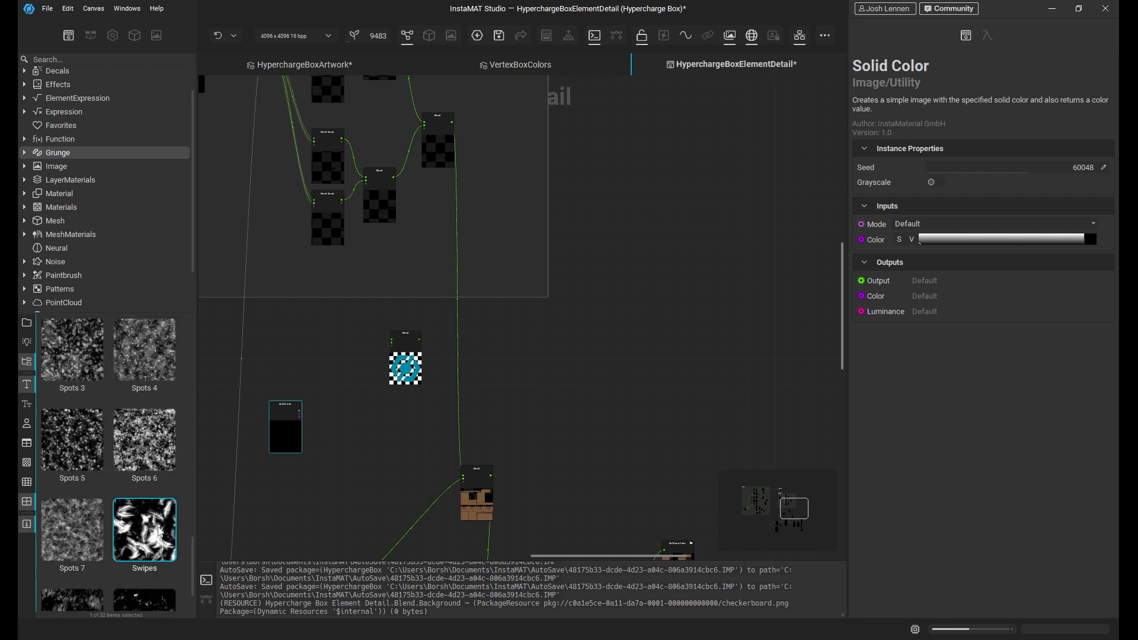
mouse_move(193, 559)
left_mouse_down()
mouse_move(193, 585)
mouse_move(198, 459)
left_mouse_up()
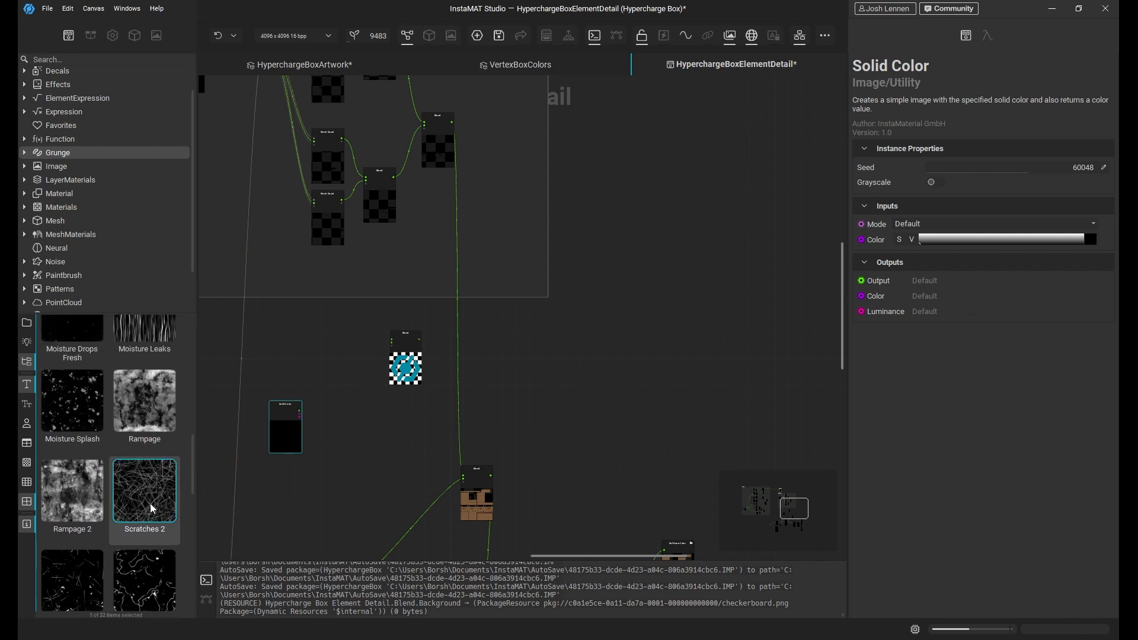
left_click_drag(151, 507, 330, 360)
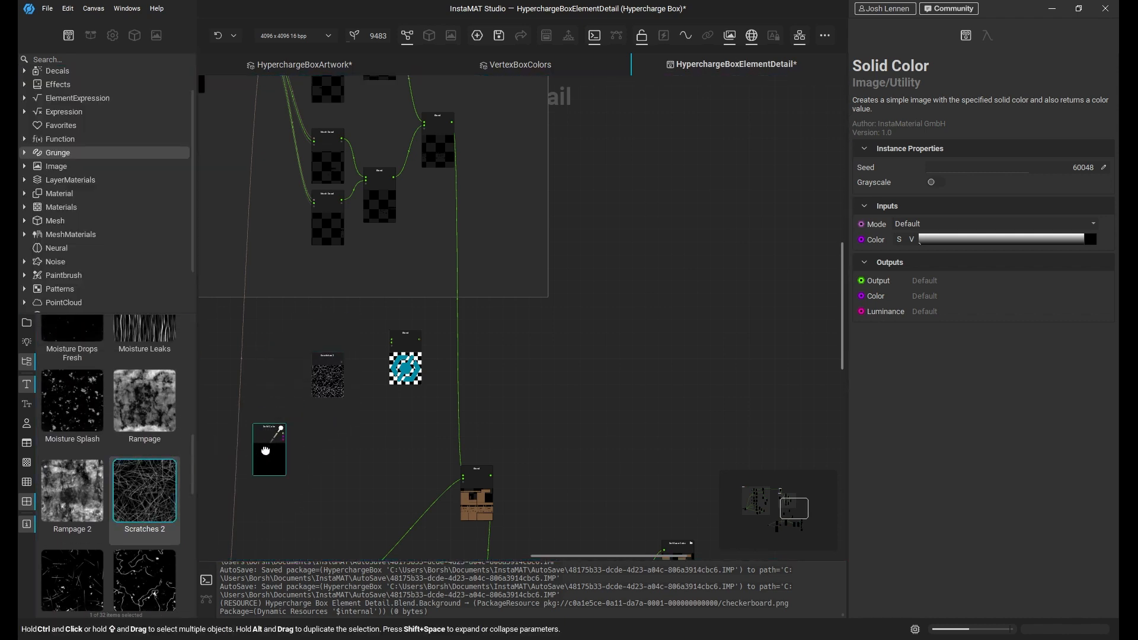
Add the Eroded Moisture grunge from the library to the graph, below the Scratches 2 node
left_click_drag(192, 455, 192, 415)
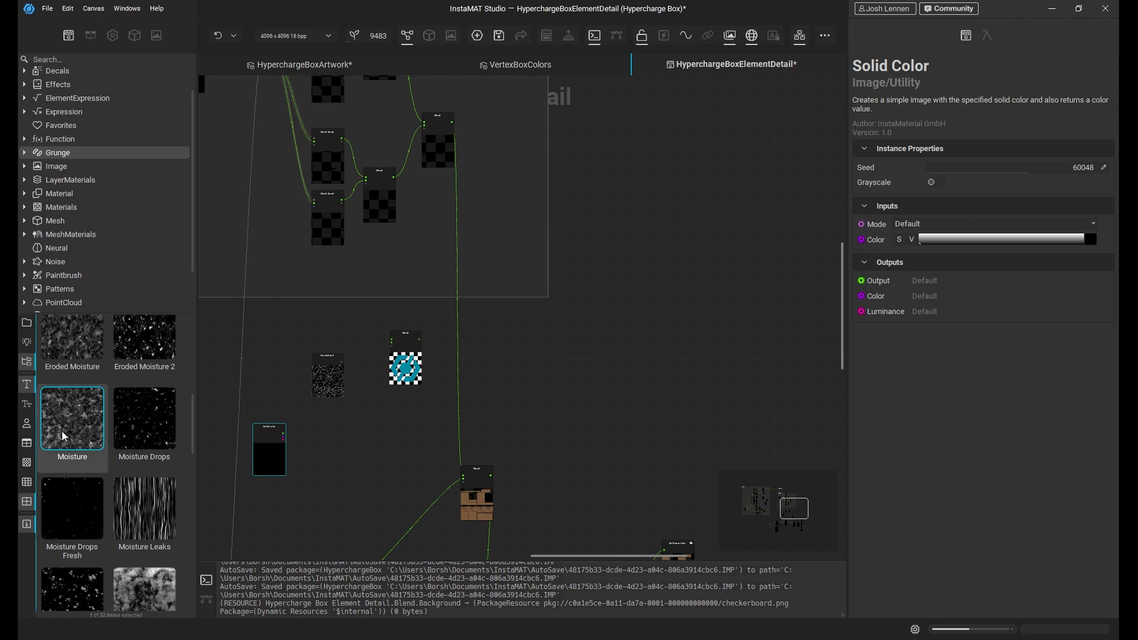
left_click_drag(71, 344, 344, 453)
left_click(323, 448)
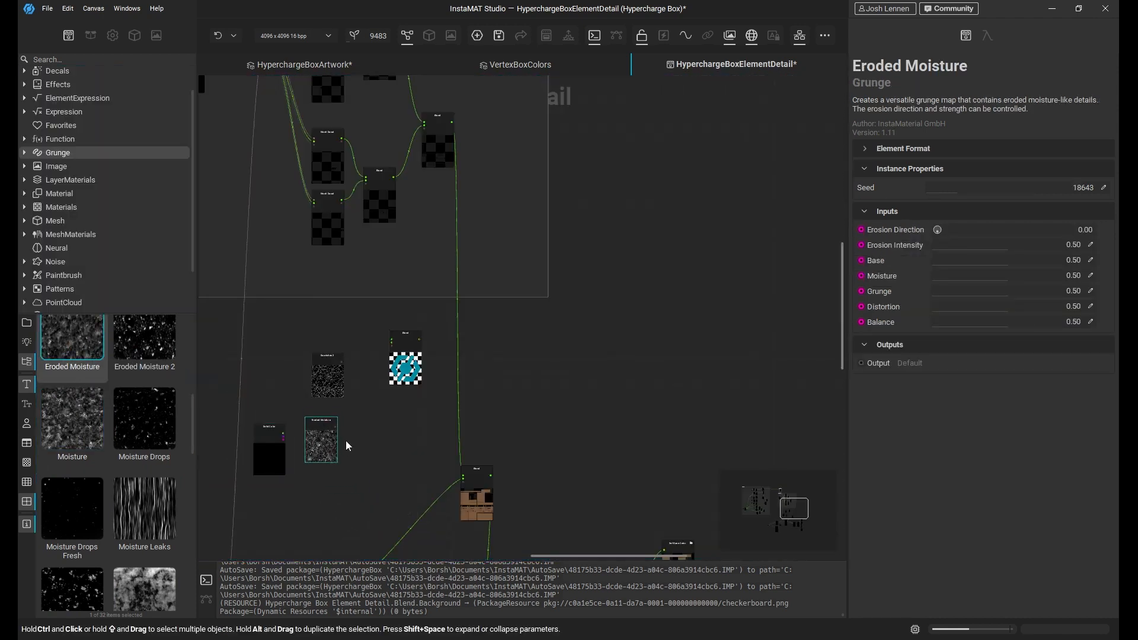
scroll(356, 409, "up", 5)
scroll(368, 403, "down", 5)
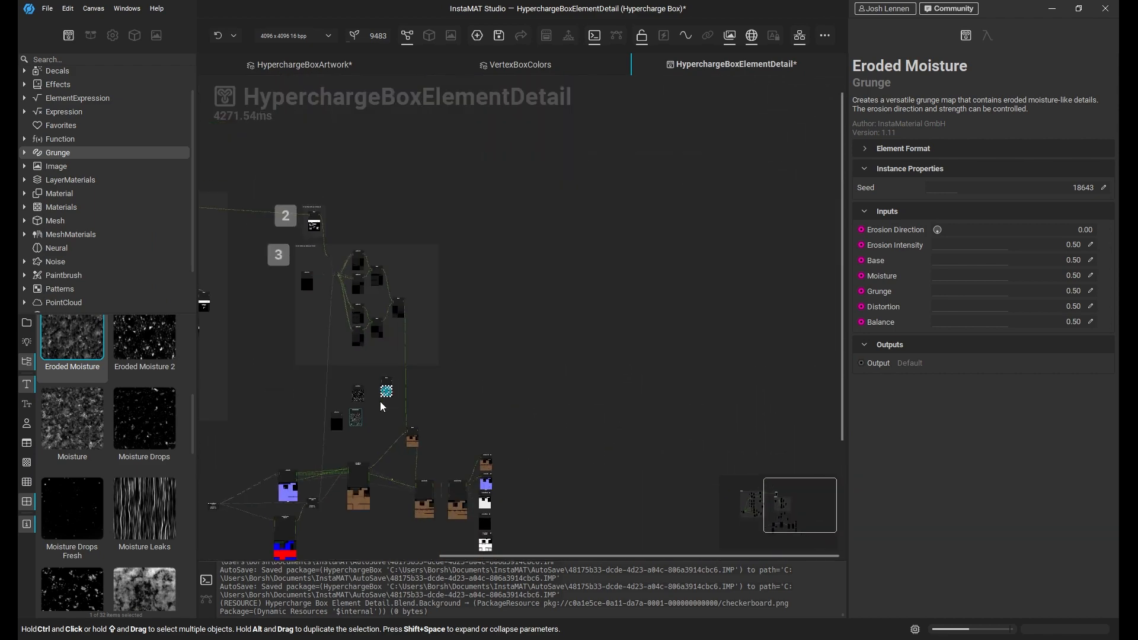
scroll(371, 407, "up", 4)
scroll(368, 407, "up", 3)
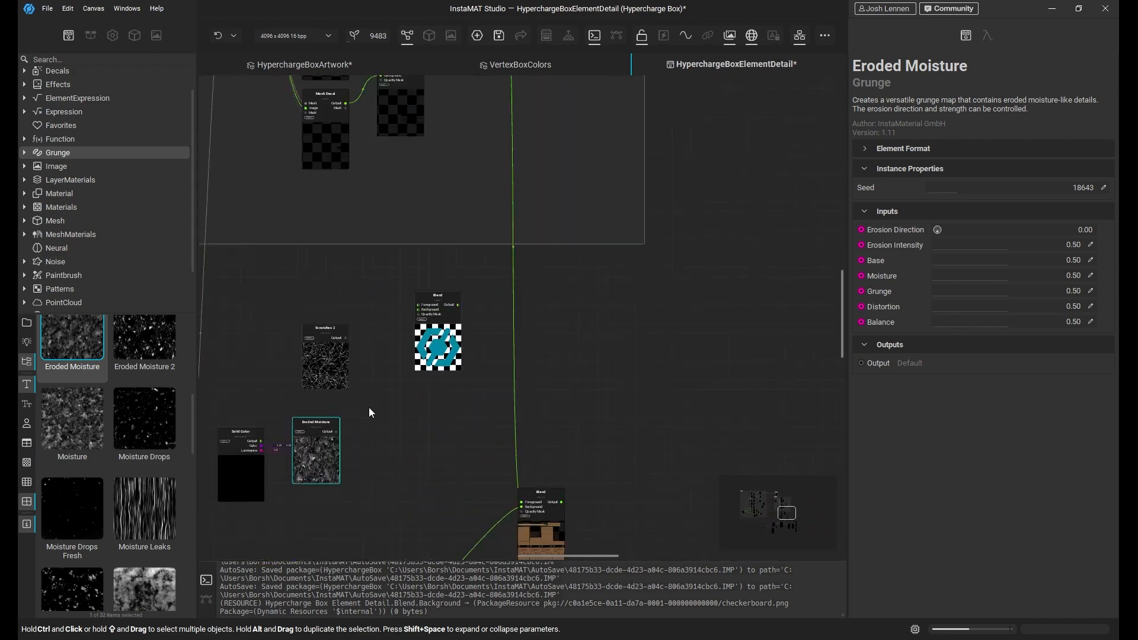
Place the new Blend node lower and move Eroded Moisture closer beneath Scratches 2 to line up the nodes
left_click_drag(461, 323, 422, 425)
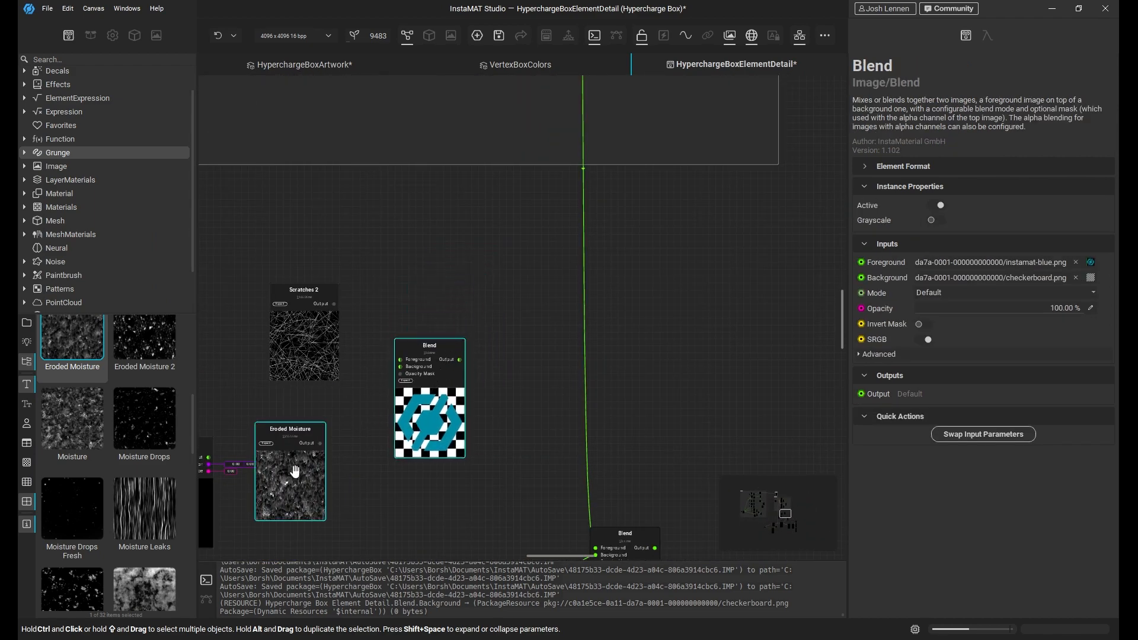
left_click_drag(294, 472, 315, 452)
middle_click_drag(467, 378, 509, 356)
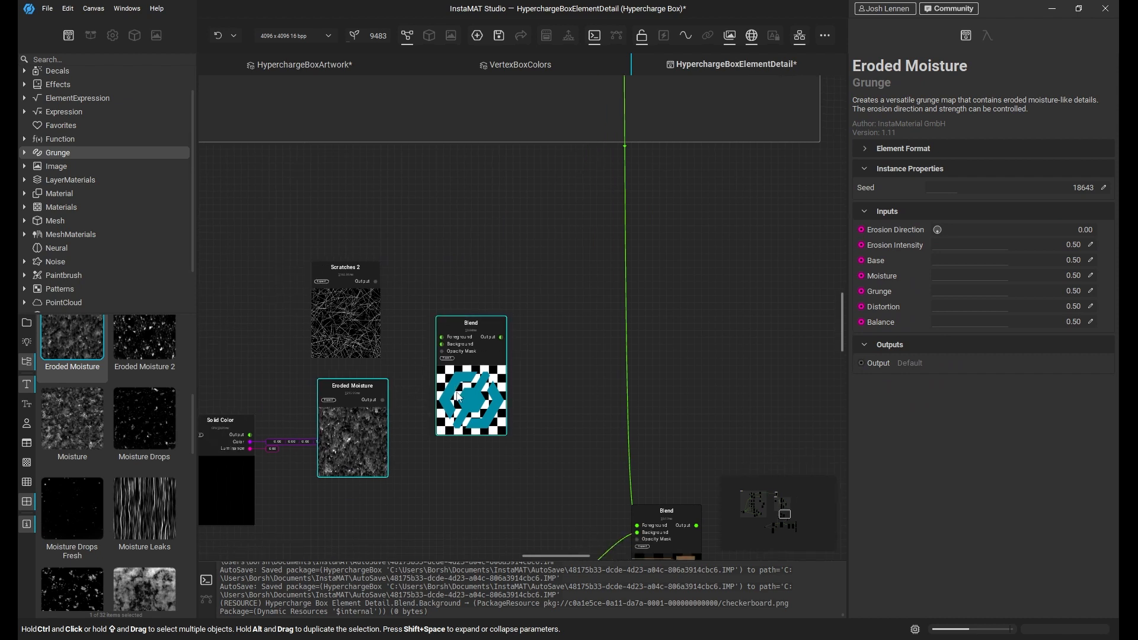
middle_click_drag(400, 361, 425, 358)
Connect Scratches 2 to the new Blend node's Foreground and Eroded Moisture to its Background
scroll(418, 360, "up", 2)
left_click(508, 330)
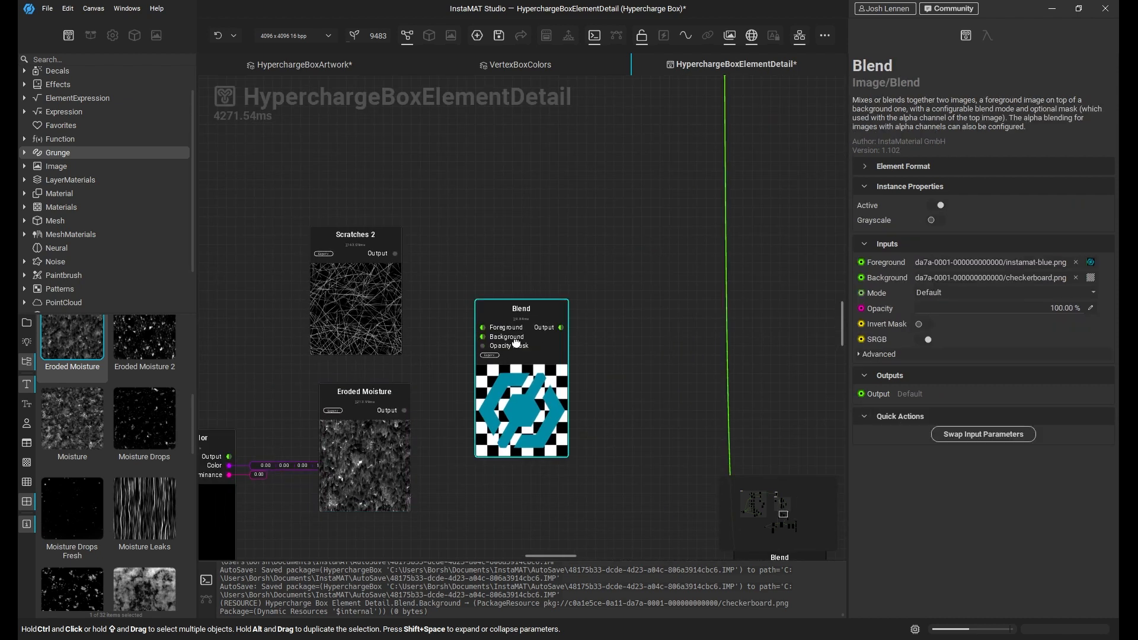
left_click_drag(394, 254, 483, 337)
left_click(505, 448)
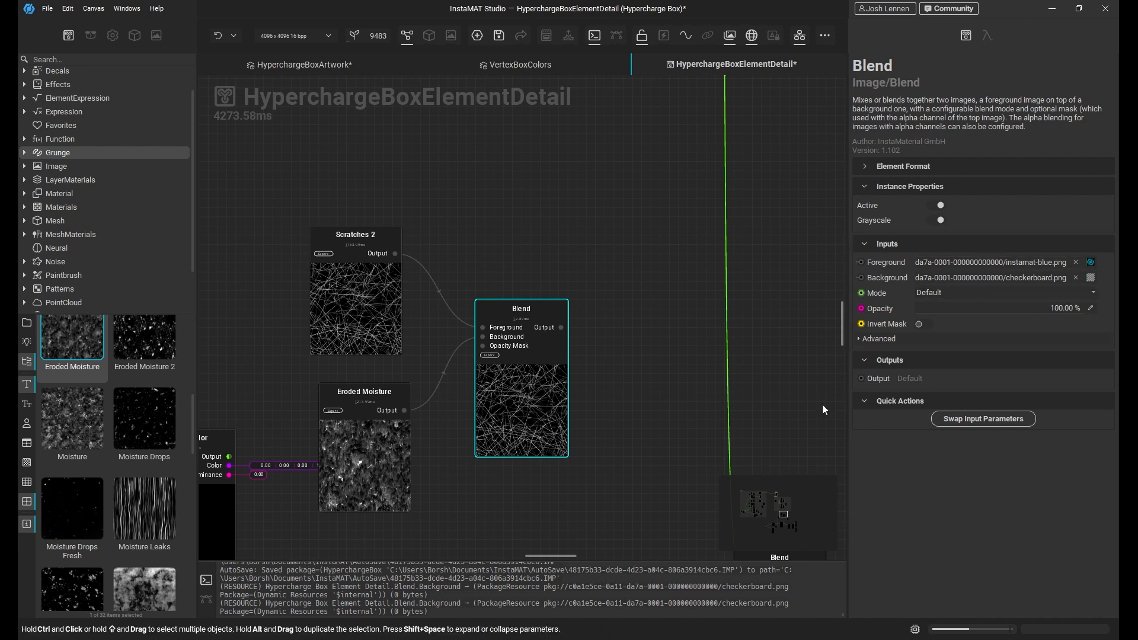
Set the blend mode of the scratches and moisture Blend node to Multiply
left_click(975, 293)
left_click(944, 291)
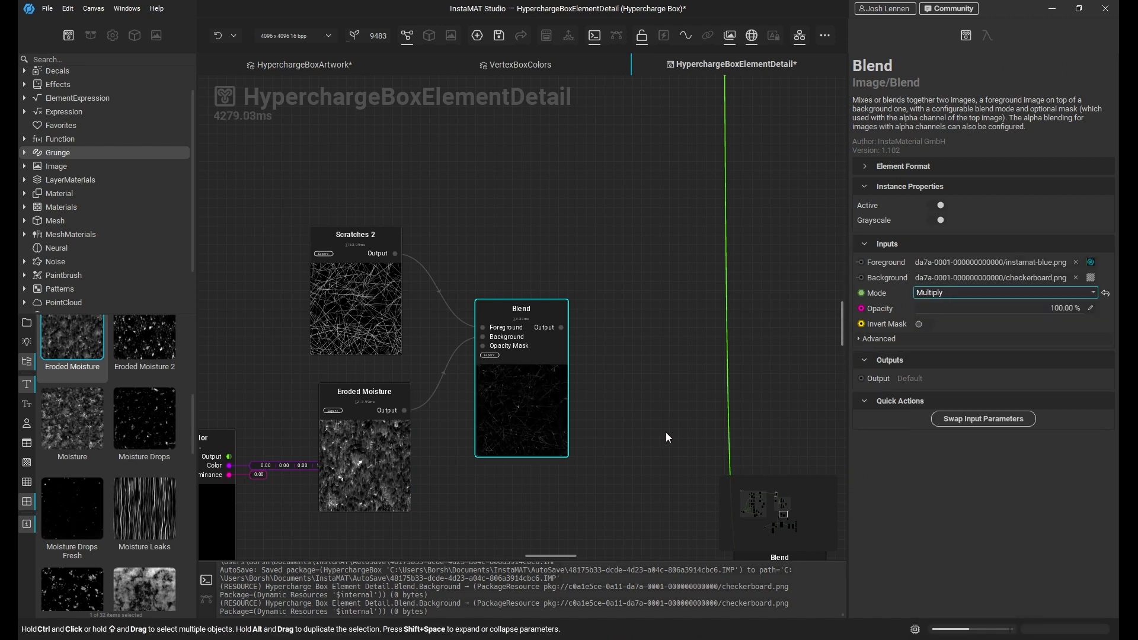
scroll(536, 412, "up", 5)
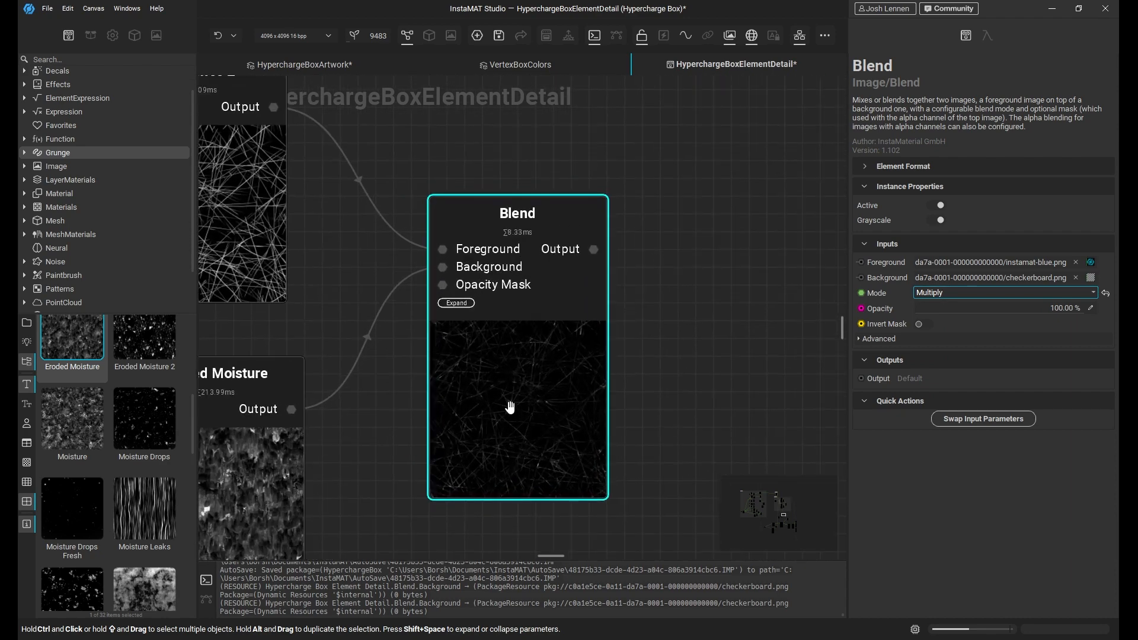
Set the Scratches 2 node's Count to 25, Length to 0.30, Width to 0.02 and Grain to 0.67
left_click_drag(514, 409, 503, 412)
middle_click_drag(358, 267, 475, 311)
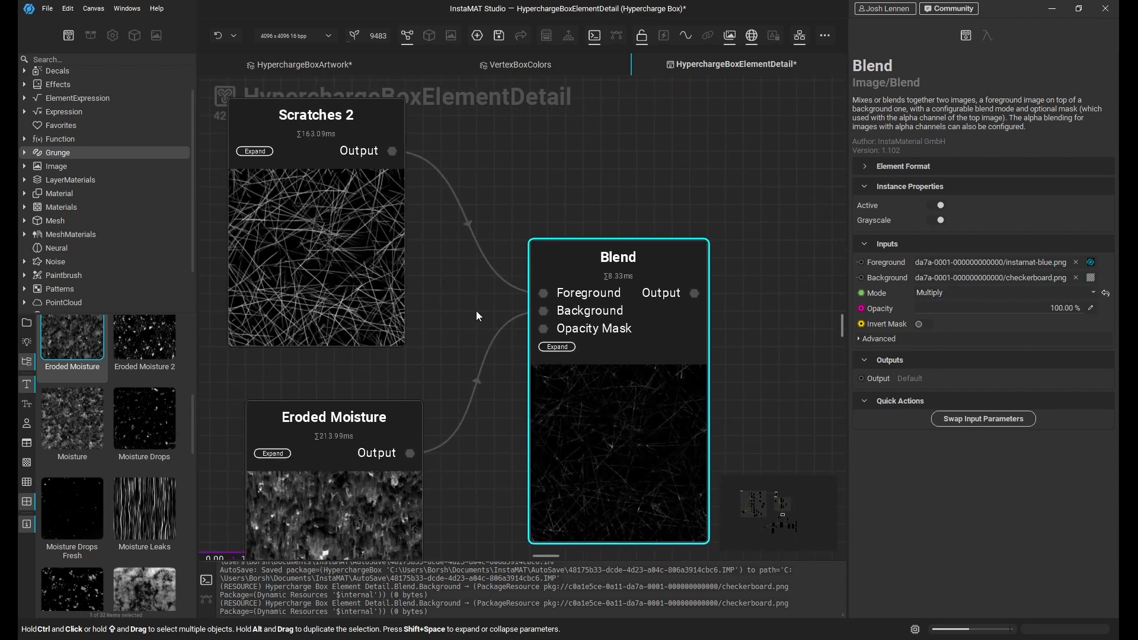
left_click(316, 275)
left_click_drag(345, 275, 358, 295)
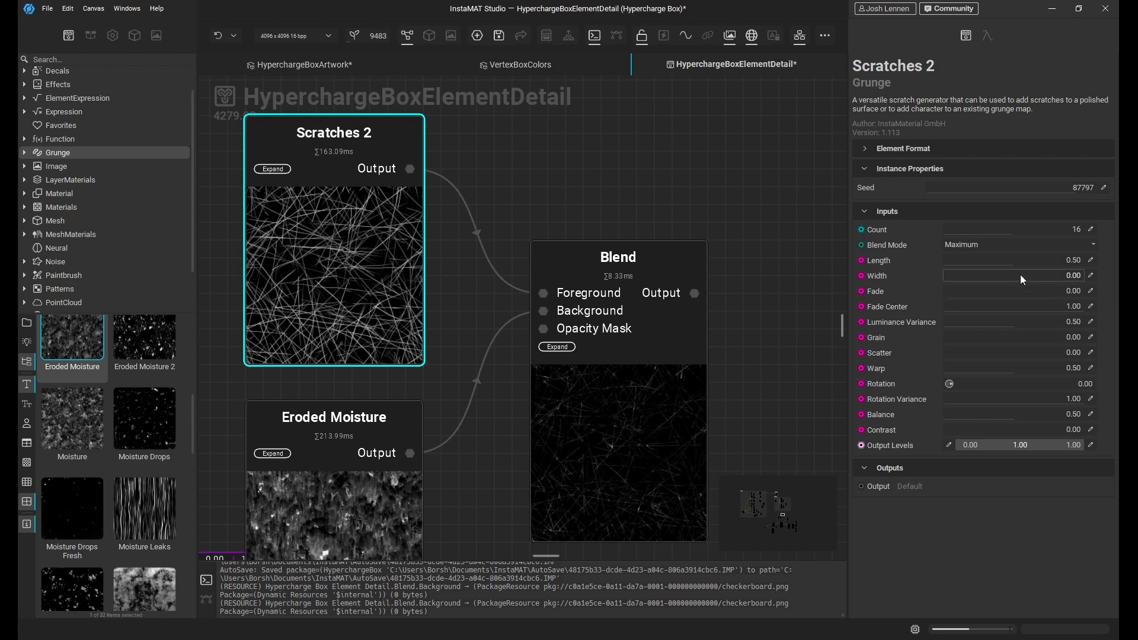
left_click_drag(1009, 231, 983, 265)
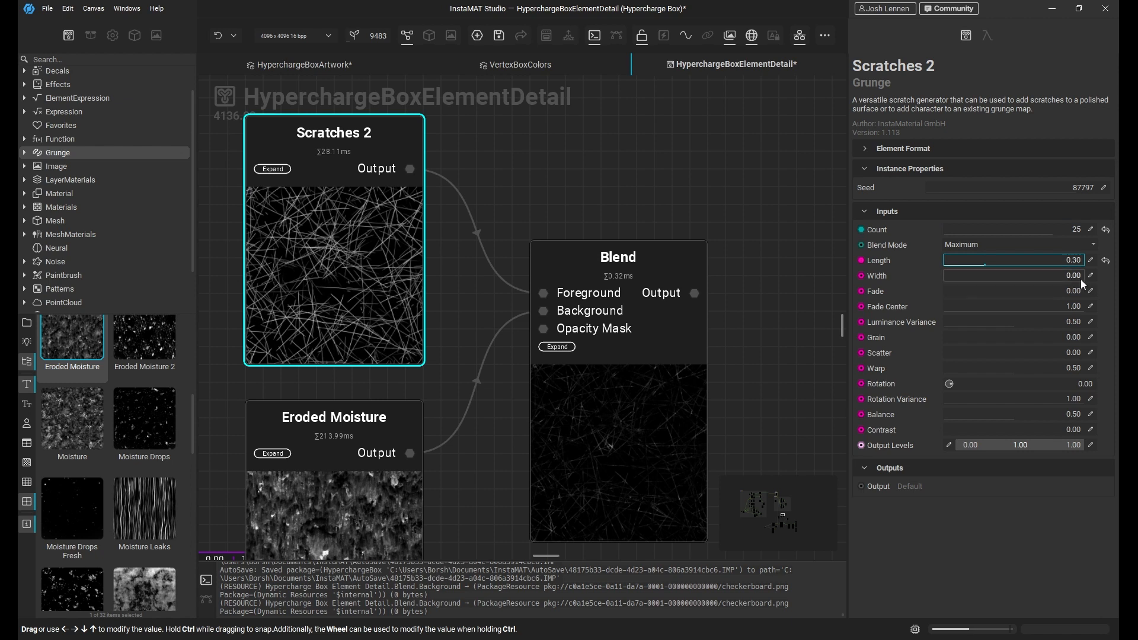
left_click(948, 279)
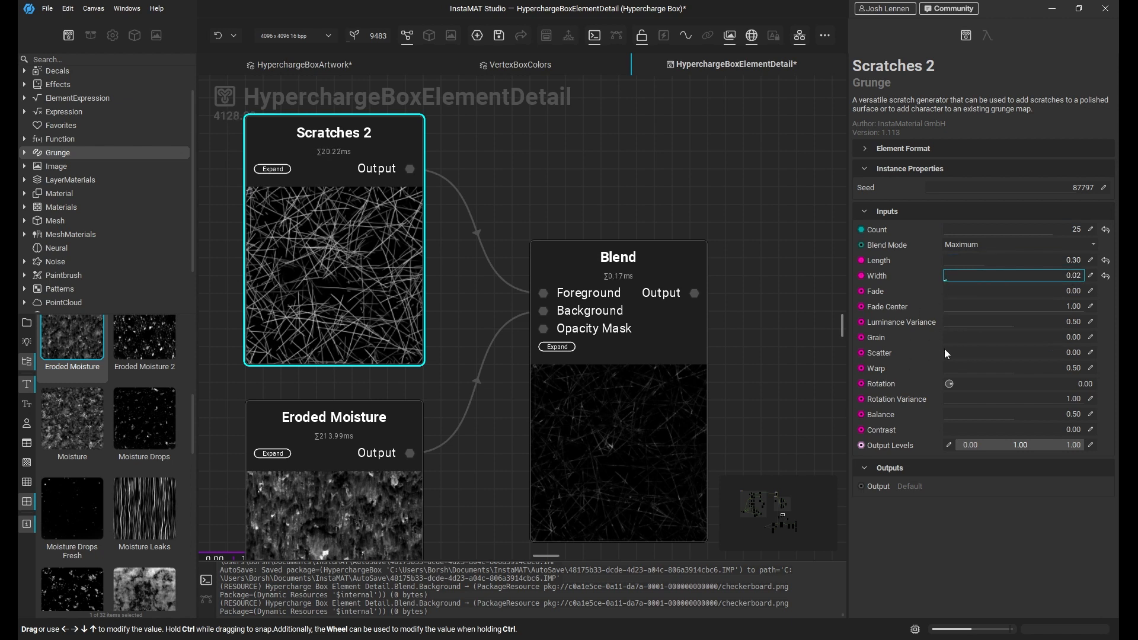
left_click_drag(962, 339, 1059, 342)
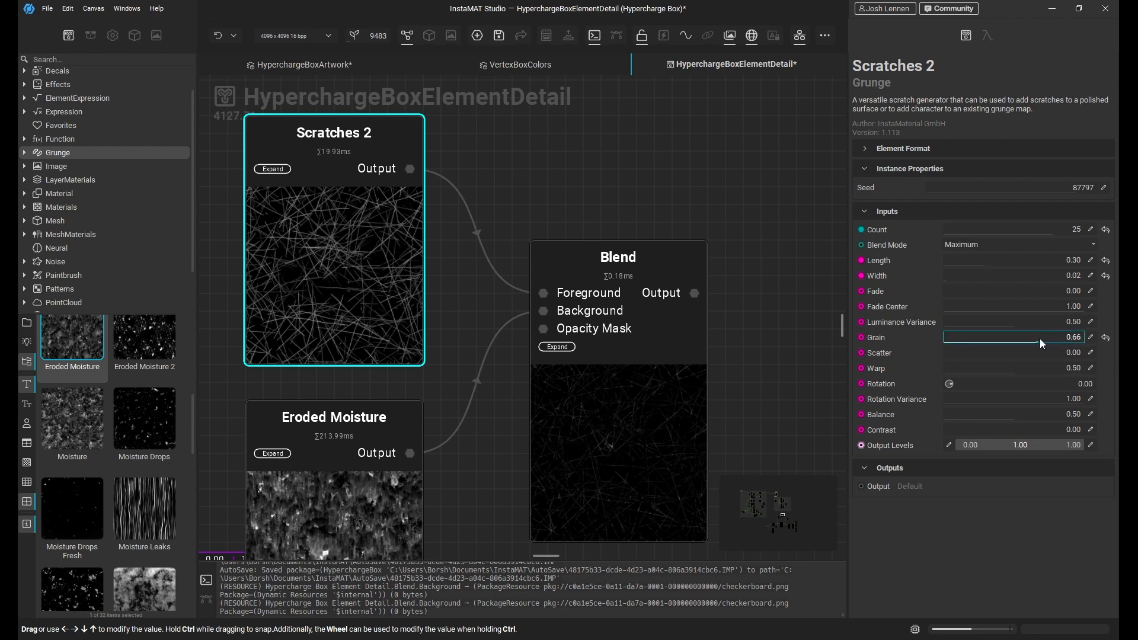
Add an Invert node fed by the output of the scratches and moisture Blend node
middle_click_drag(750, 410, 589, 310)
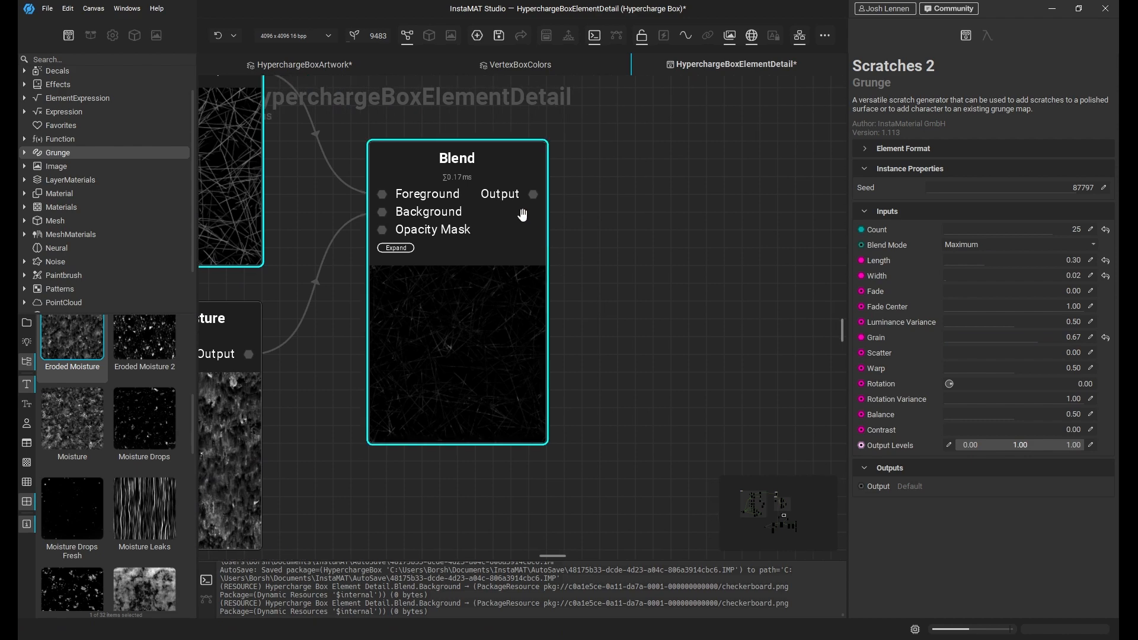
left_click_drag(533, 195, 655, 318)
type("inver")
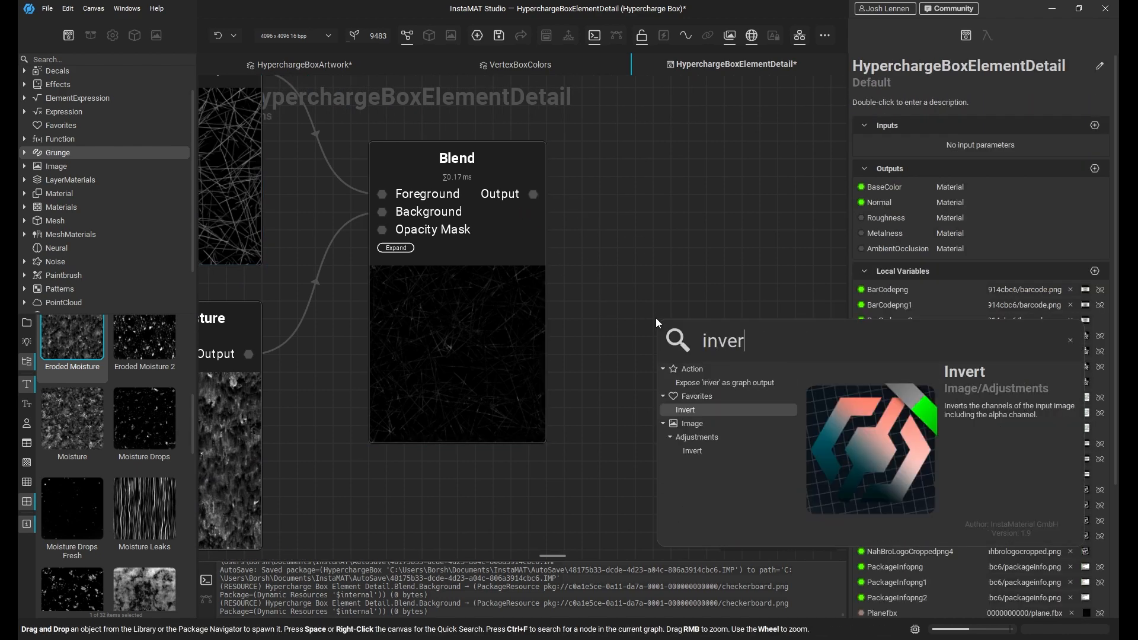
left_click(724, 409)
left_click_drag(730, 353, 681, 338)
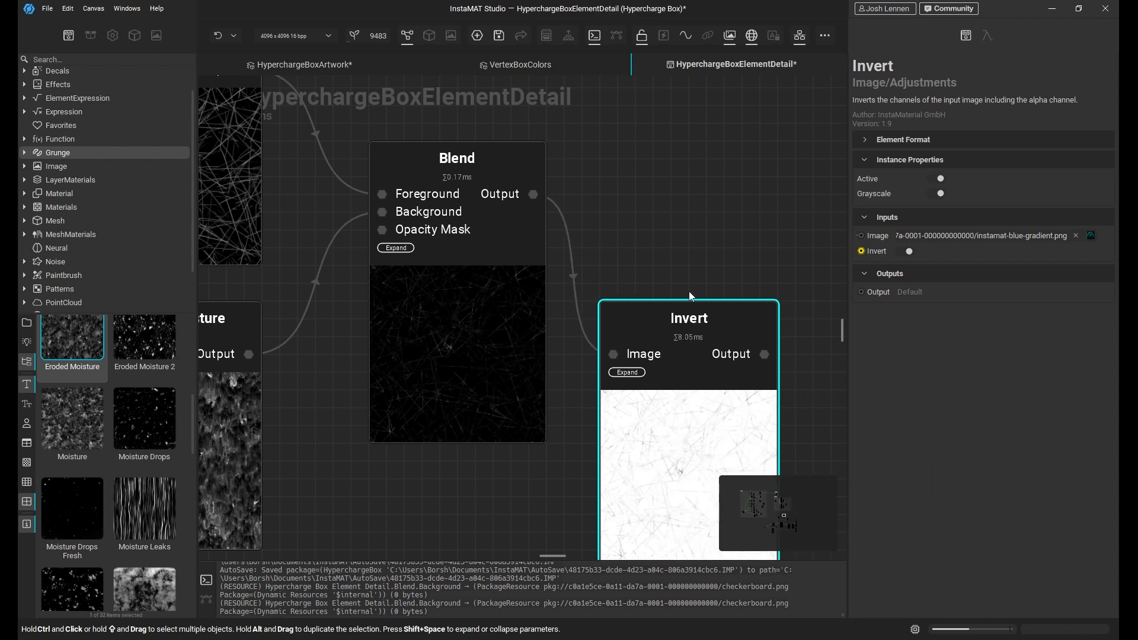
Move the Solid Color node clear of Eroded Moisture, to the space beneath the scratches and moisture Blend node
middle_click_drag(645, 423, 615, 350)
scroll(700, 367, "down", 1)
scroll(699, 367, "down", 2)
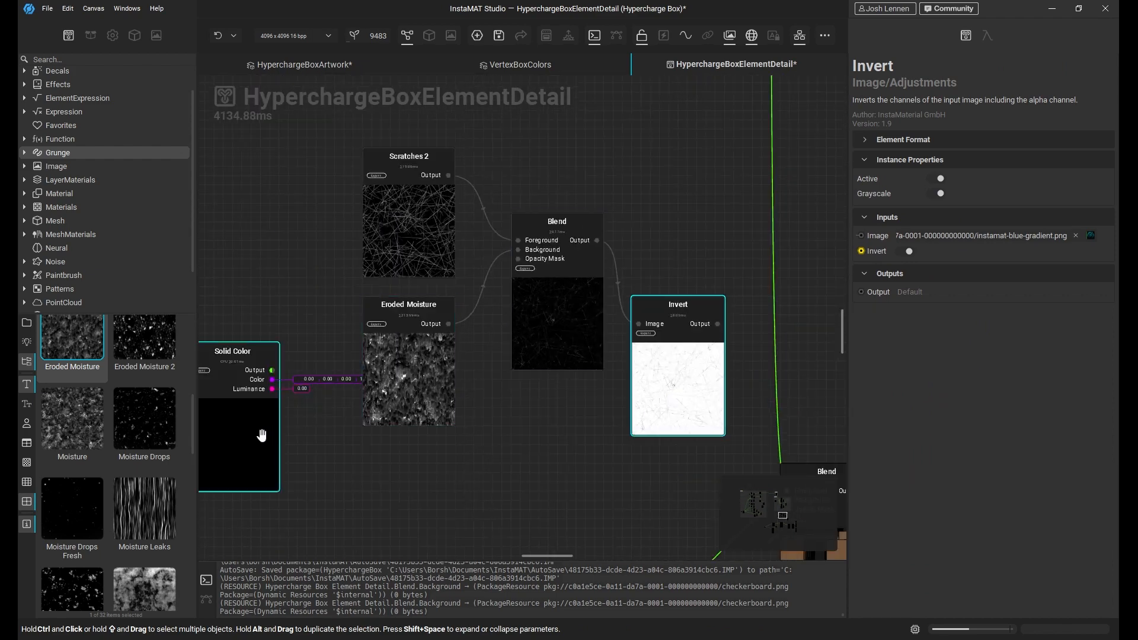
left_click_drag(261, 435, 520, 471)
middle_click_drag(602, 456, 407, 459)
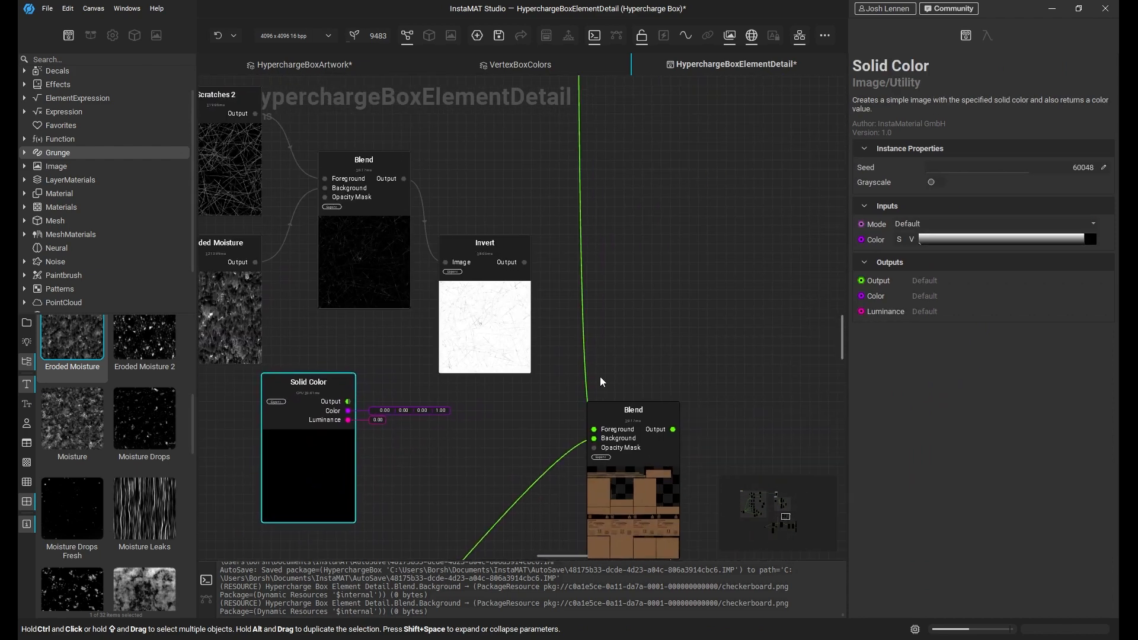
Move Scratches 2, Eroded Moisture, their Blend, Invert and Solid Color together, farther away from the cardboard box Blend node
middle_click_drag(600, 376, 614, 466)
scroll(527, 343, "down", 1)
middle_click_drag(539, 336, 636, 318)
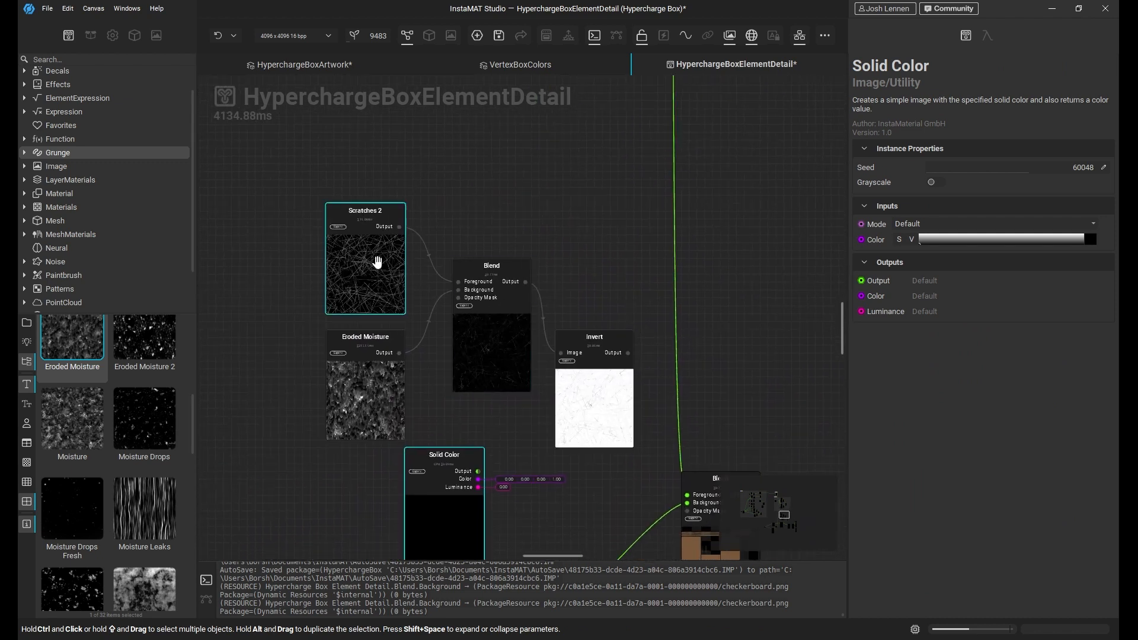
left_click(376, 258)
left_click(364, 393, "ctrl")
left_click(582, 424, "ctrl")
left_click(511, 457)
left_click(410, 503)
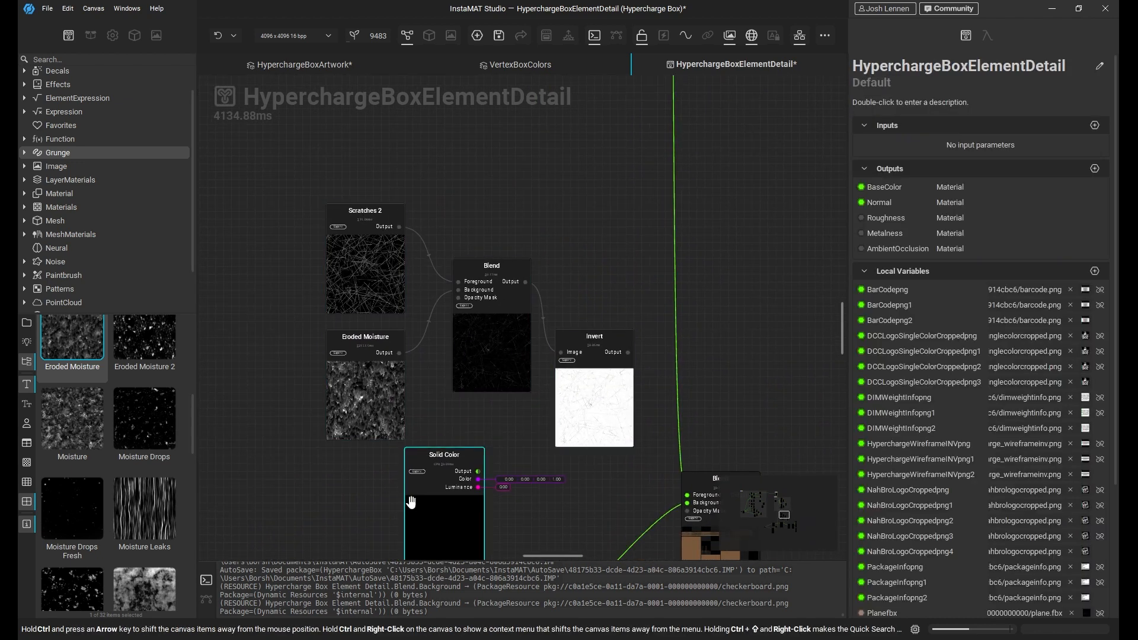
left_click(386, 417)
left_click(372, 279, "ctrl")
left_click(497, 326, "ctrl")
left_click(589, 388, "ctrl")
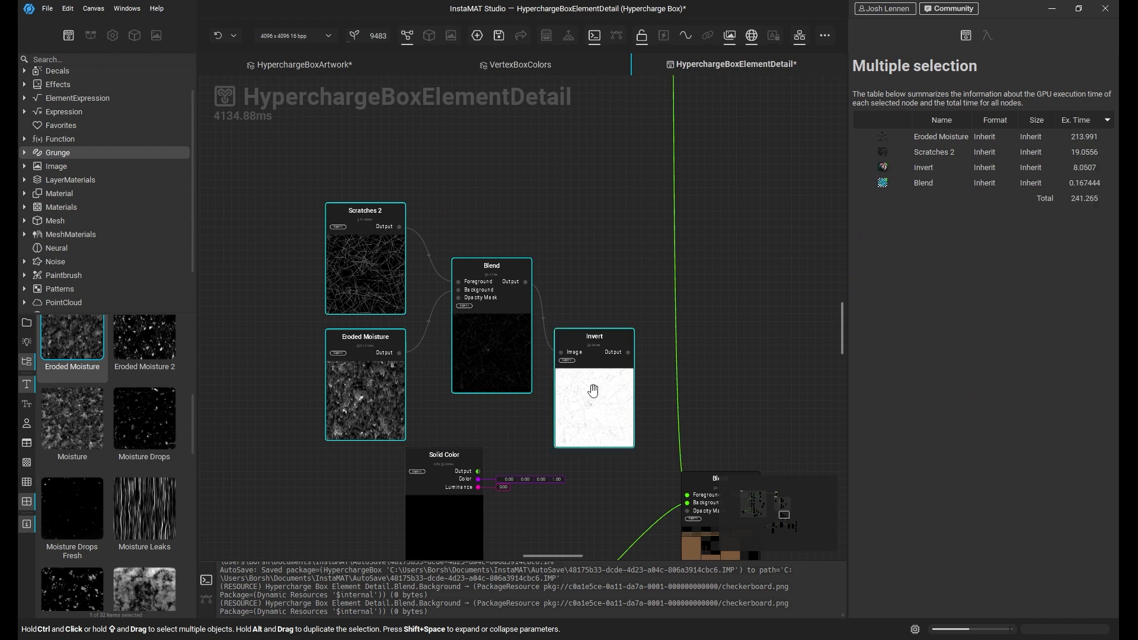
left_click(446, 508, "ctrl")
left_click_drag(453, 458, 318, 355)
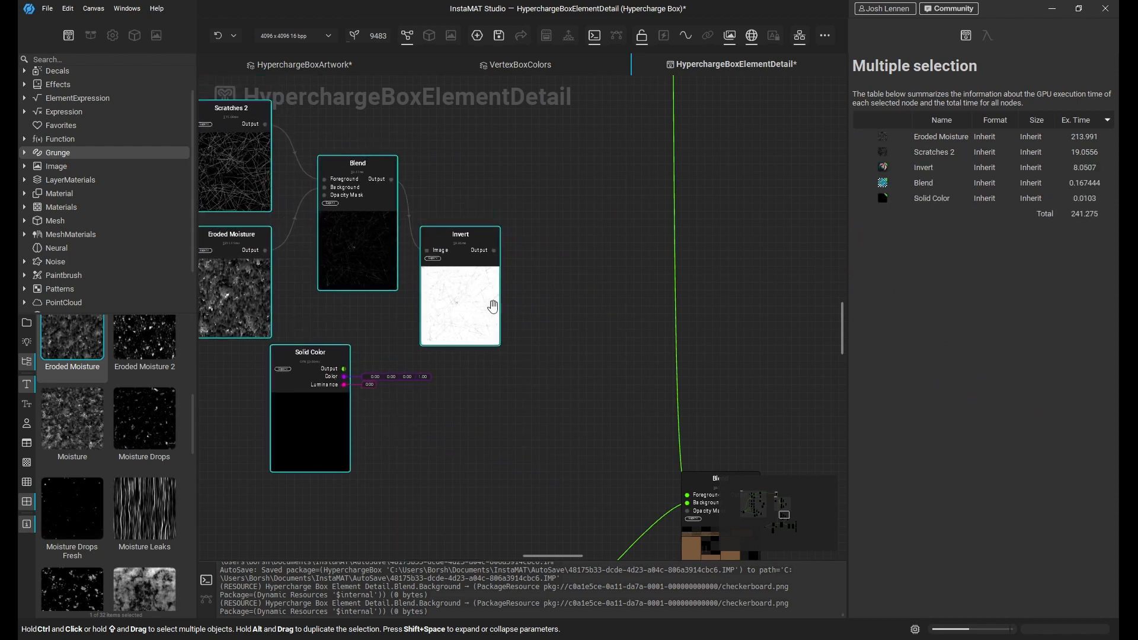
Add a spare Blend node and connect Invert's output to the Opacity Mask of the existing cardboard box Blend node
left_click_drag(612, 279, 677, 368)
key("b")
middle_click_drag(658, 351, 565, 177)
left_click_drag(345, 190, 537, 449)
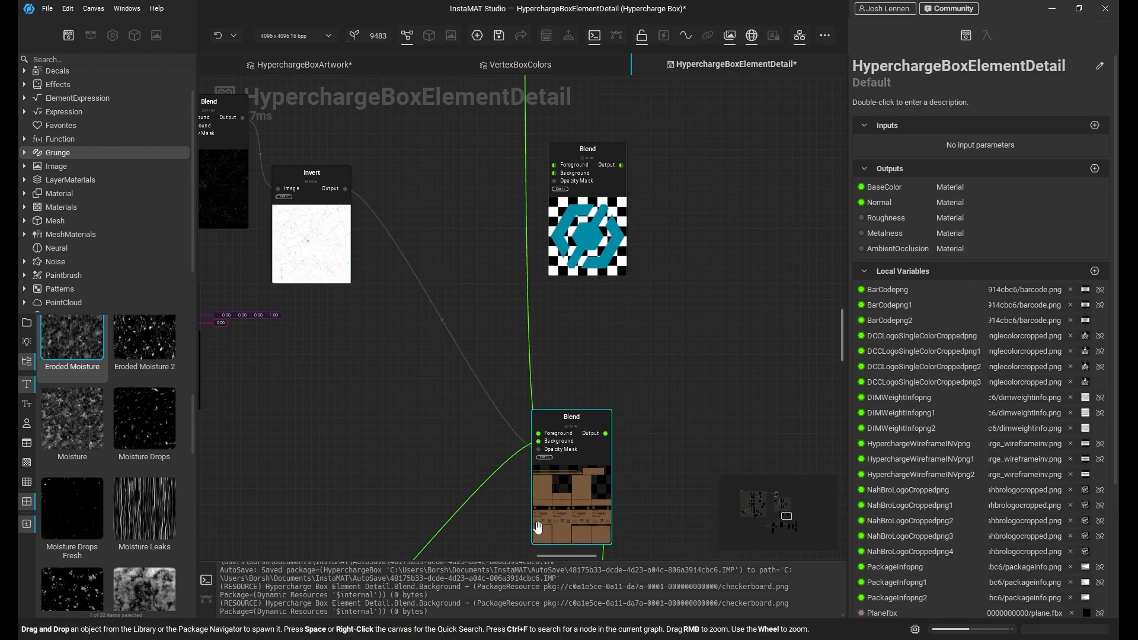
Preview the cardboard box Blend node as a 3D material and view the printed decals up close
left_click(574, 478)
right_click(588, 441)
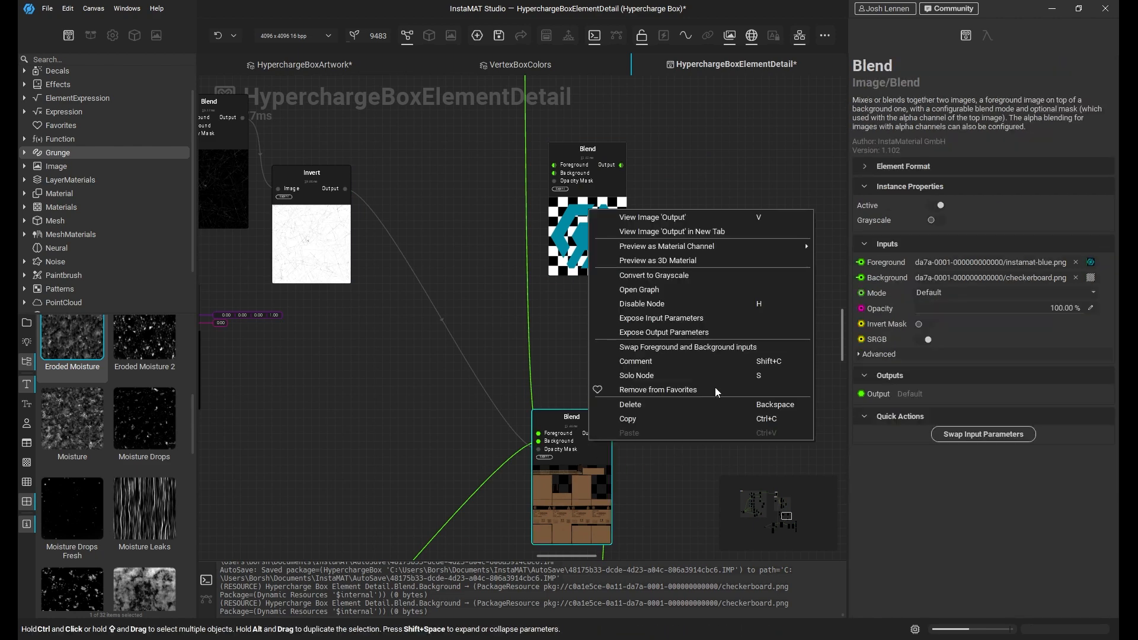
left_click(677, 261)
left_click_drag(187, 158, 246, 201, "alt")
scroll(204, 196, "up", 3)
Delete the unused Solid Color node and the unconnected spare Blend node
left_click_drag(558, 326, 699, 338)
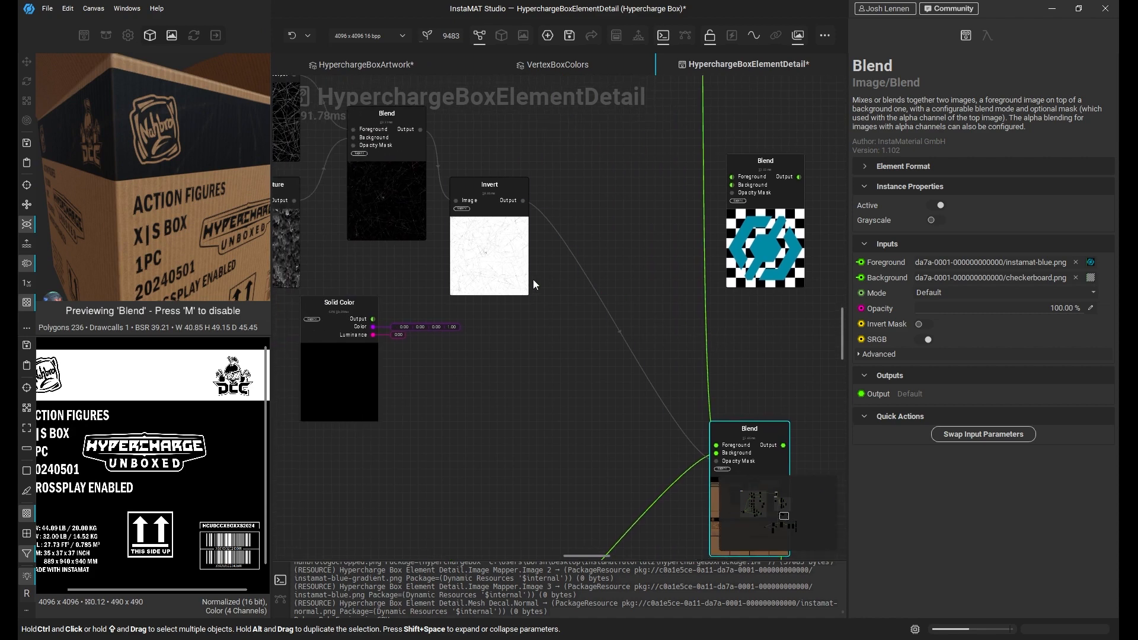
left_click(334, 383)
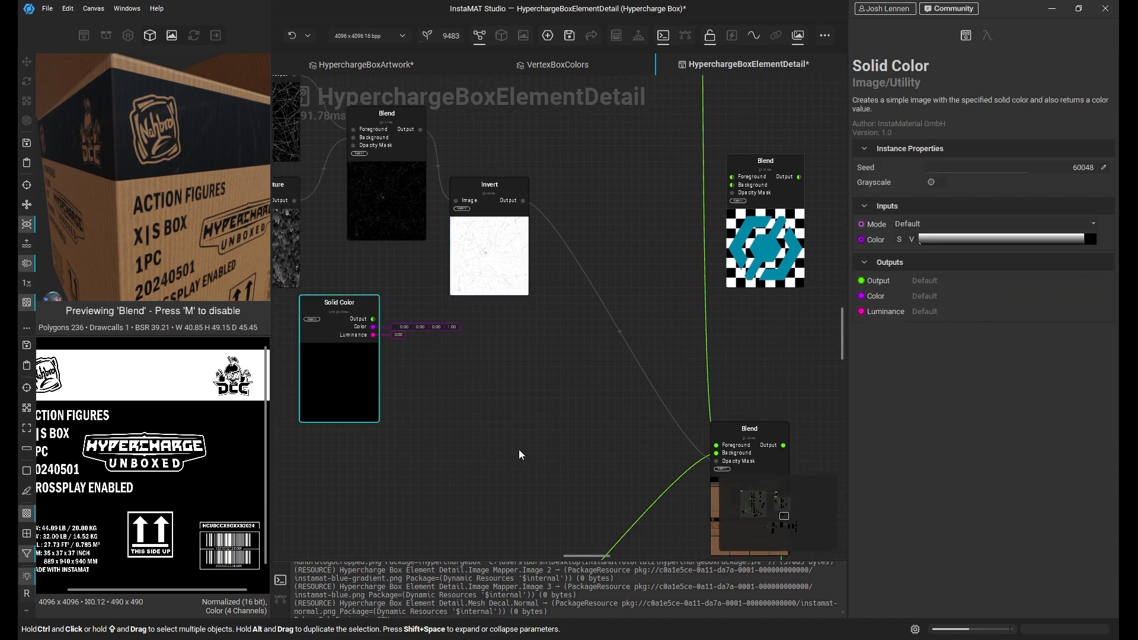
key("Delete")
left_click(792, 264)
key("Delete")
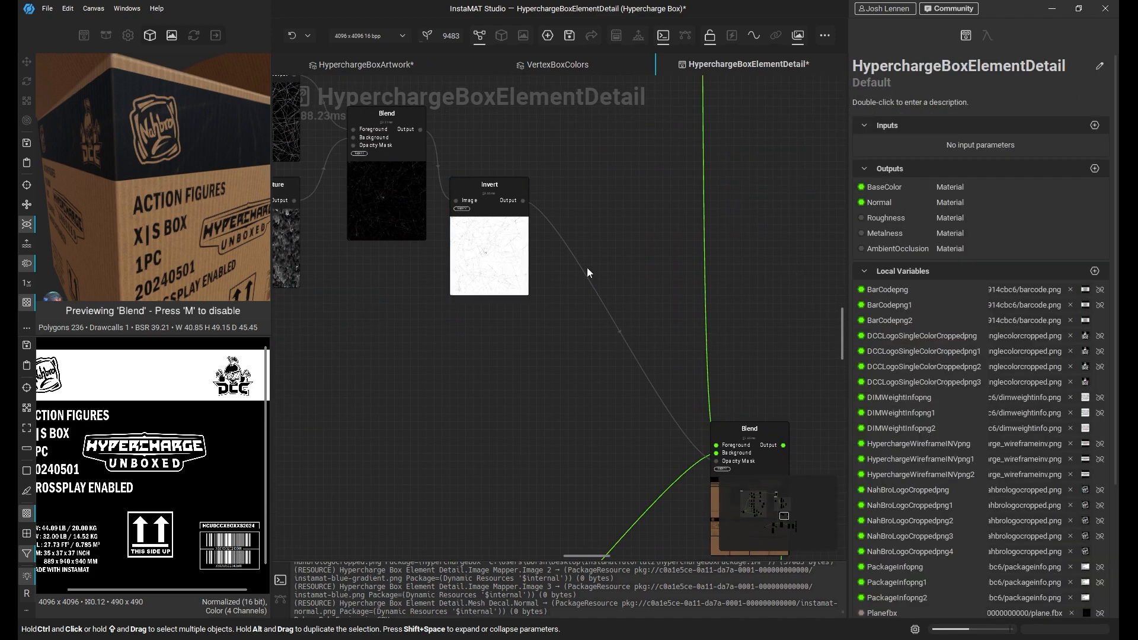
Move the Invert node closer to the cardboard box Blend and shift the scratches and moisture Blend slightly
left_click_drag(567, 278, 611, 308)
left_click_drag(722, 363, 477, 292)
left_click(546, 451)
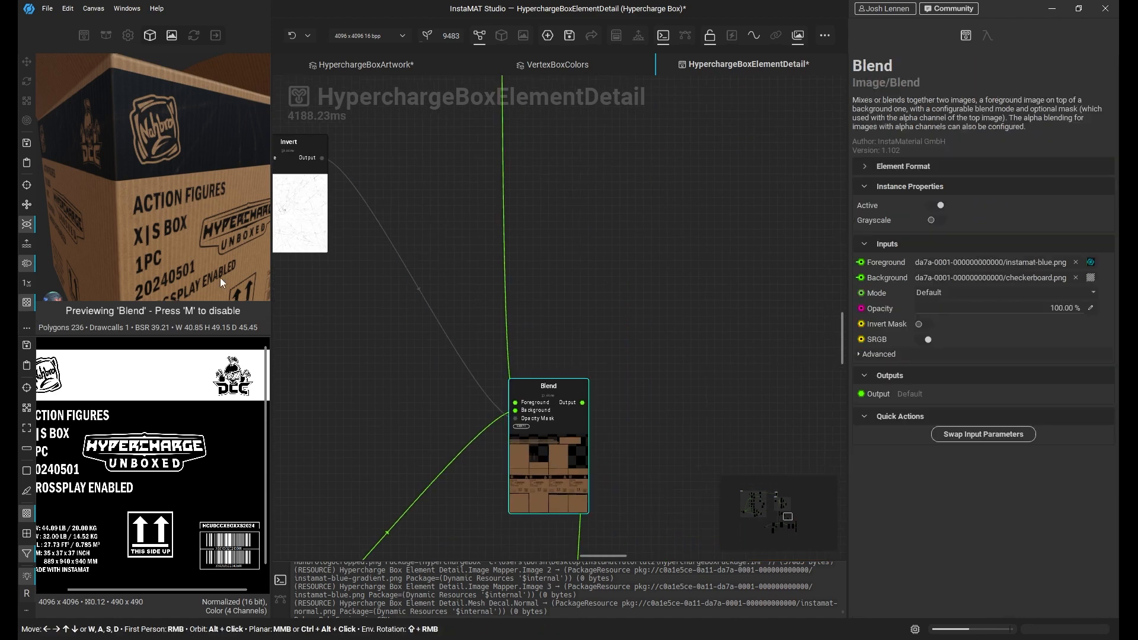
left_click_drag(434, 230, 552, 291)
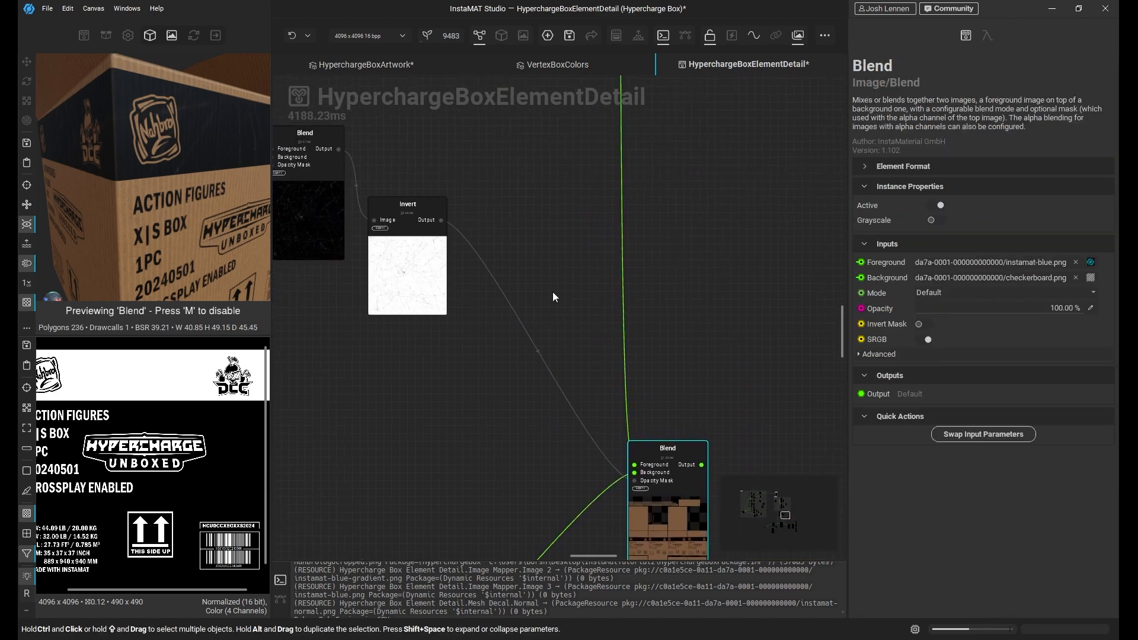
left_click_drag(424, 286, 476, 357)
left_click_drag(414, 333, 570, 383)
left_click_drag(436, 258, 444, 273)
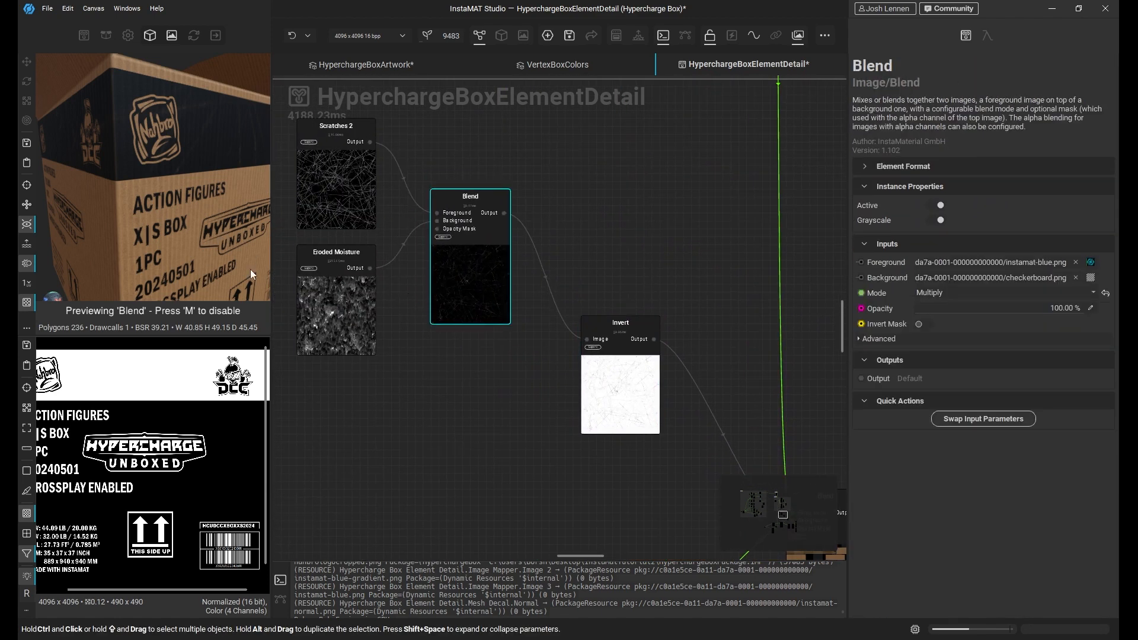
Examine the wear on the box's printed decals from several sides in the 3D preview
scroll(213, 208, "down", 2)
left_click_drag(214, 208, 46, 173, "alt")
scroll(90, 212, "down", 1)
scroll(91, 212, "down", 3)
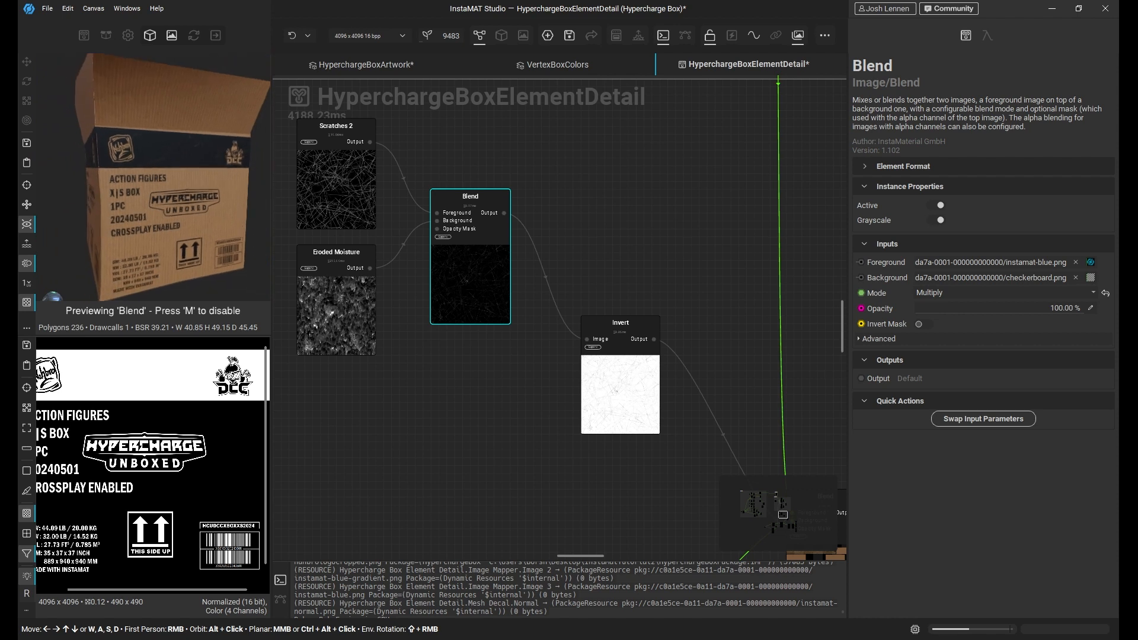
left_click_drag(128, 162, 175, 152, "alt")
scroll(209, 205, "up", 3)
scroll(208, 206, "down", 2)
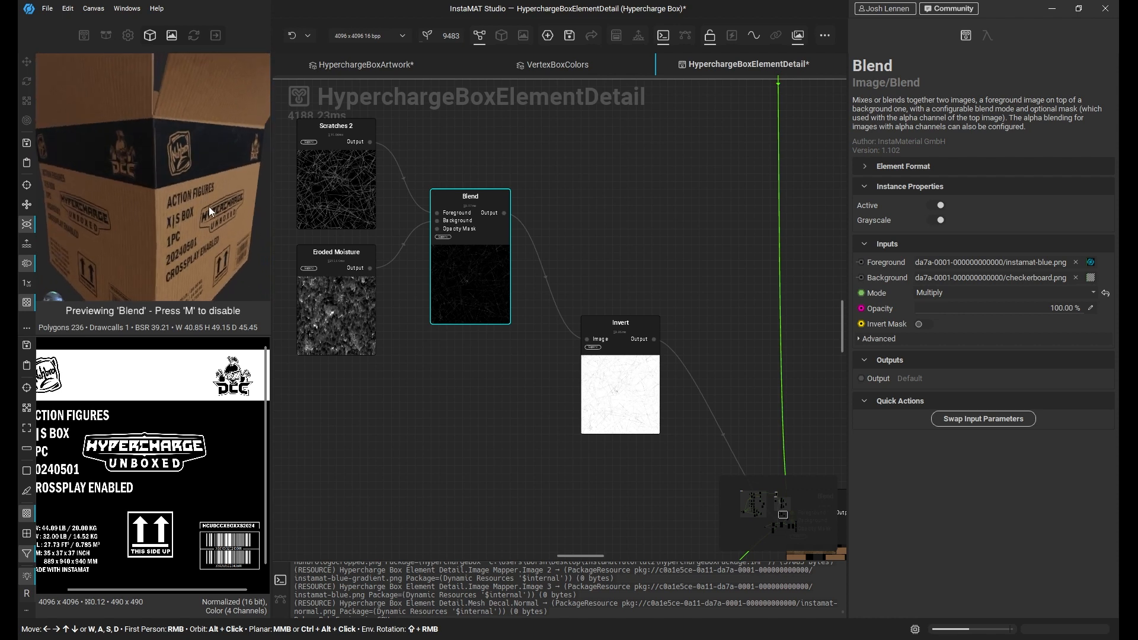
left_click_drag(208, 206, 243, 309, "alt")
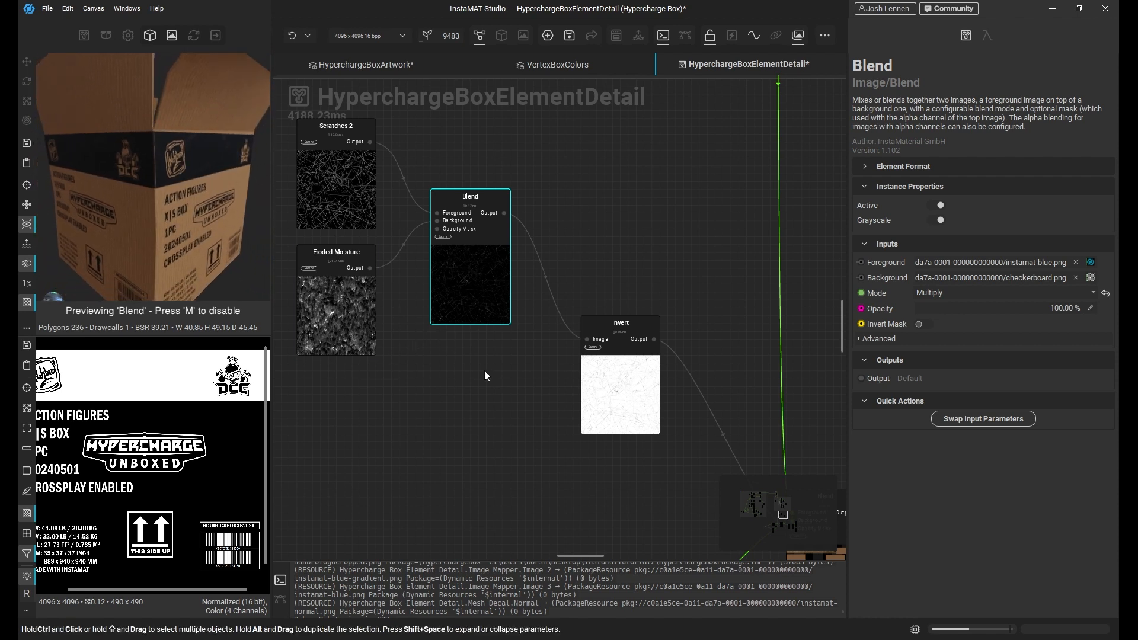
Add a Levels node fed by the Mesh Bake node's Mesh Curvature output and place it below the grunge nodes
middle_click_drag(485, 371, 539, 344)
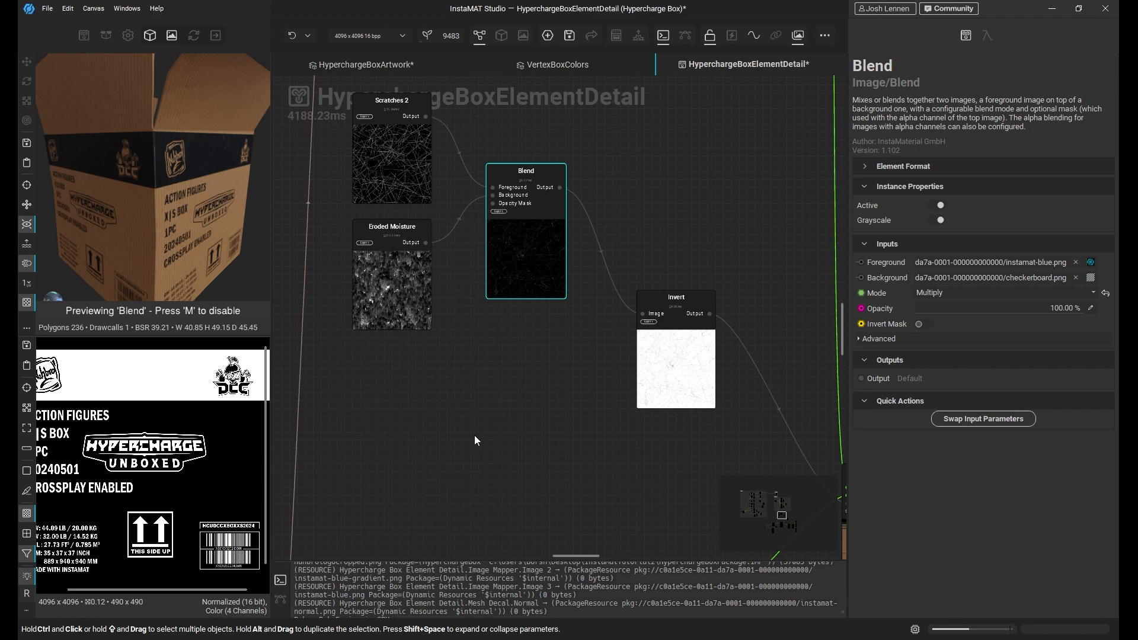
middle_click_drag(474, 435, 546, 353)
scroll(480, 422, "down", 3)
middle_click_drag(506, 418, 496, 312)
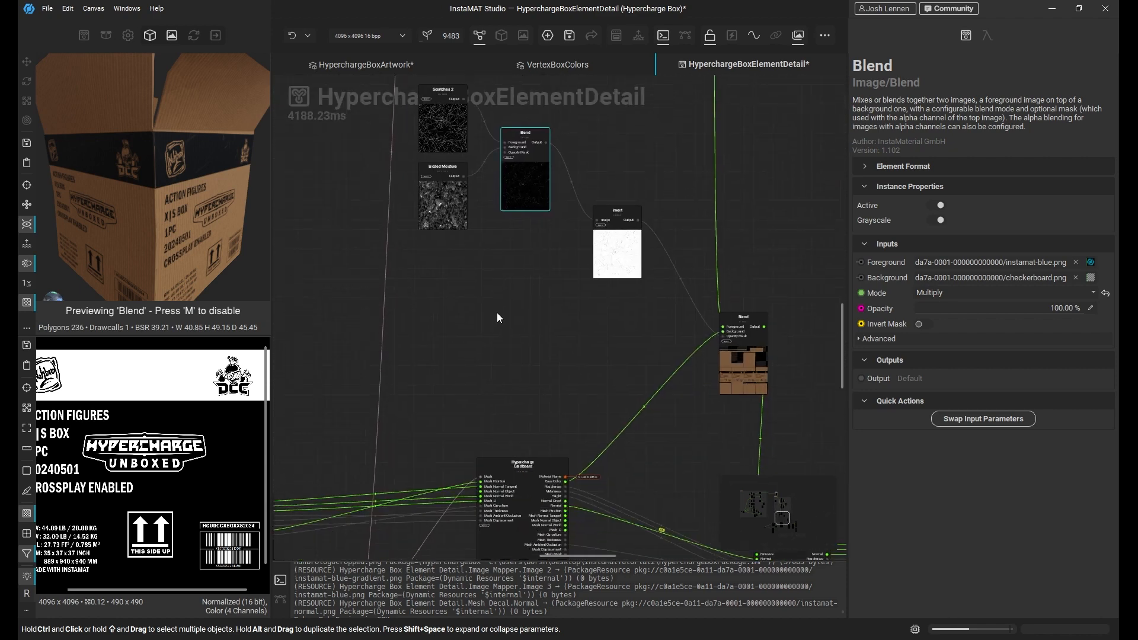
middle_click_drag(481, 370, 538, 365)
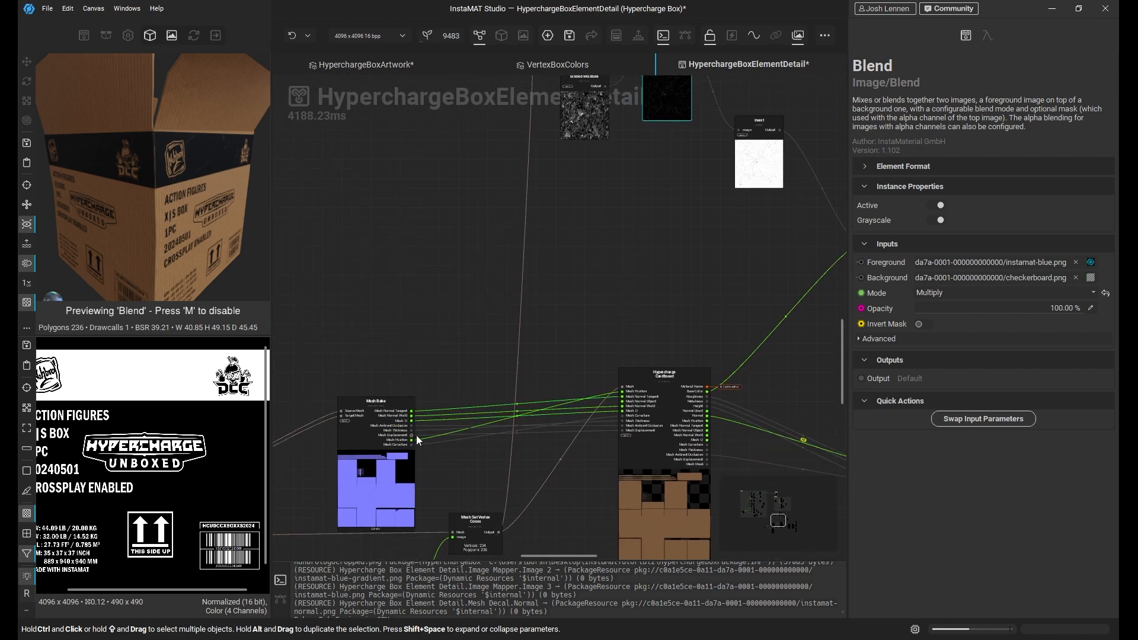
scroll(416, 438, "up", 1)
left_click(439, 444)
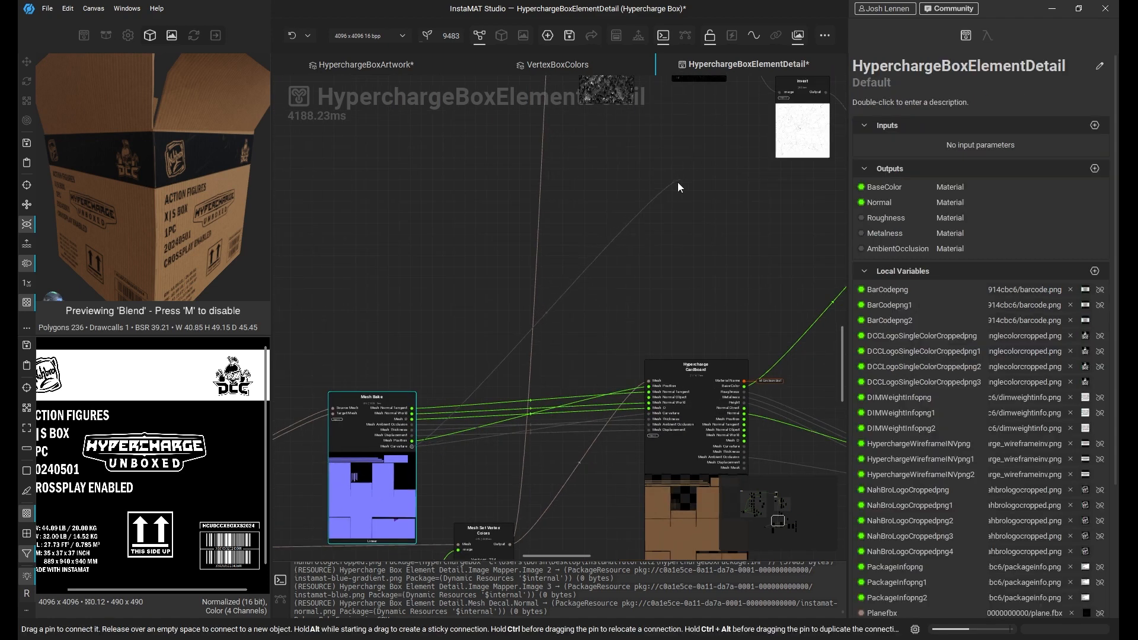
right_click(676, 183)
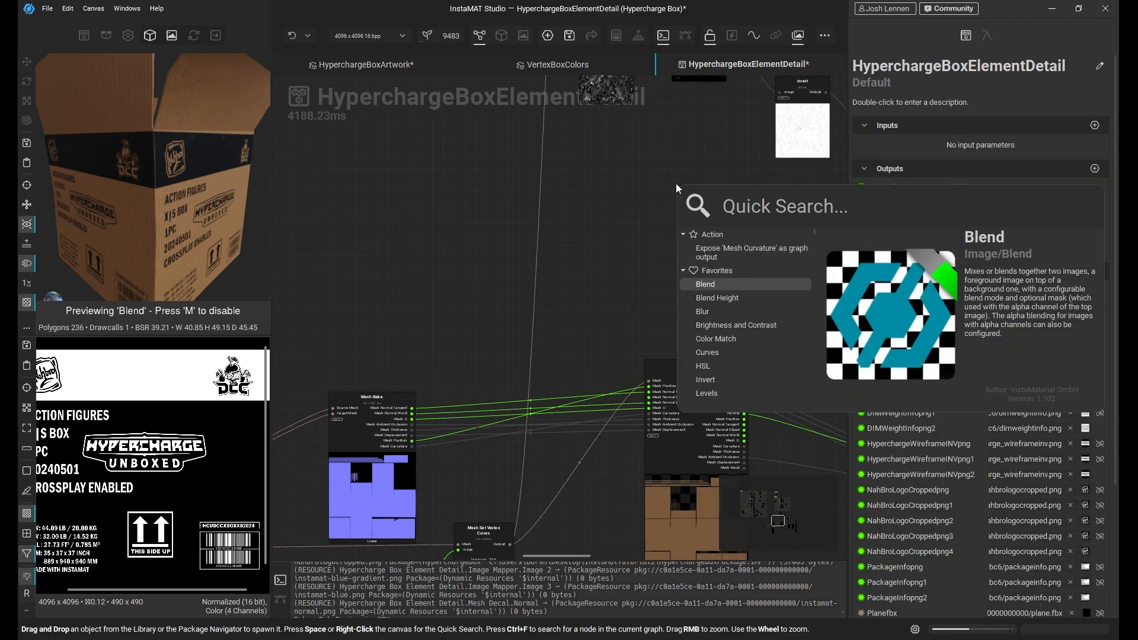
type("lev")
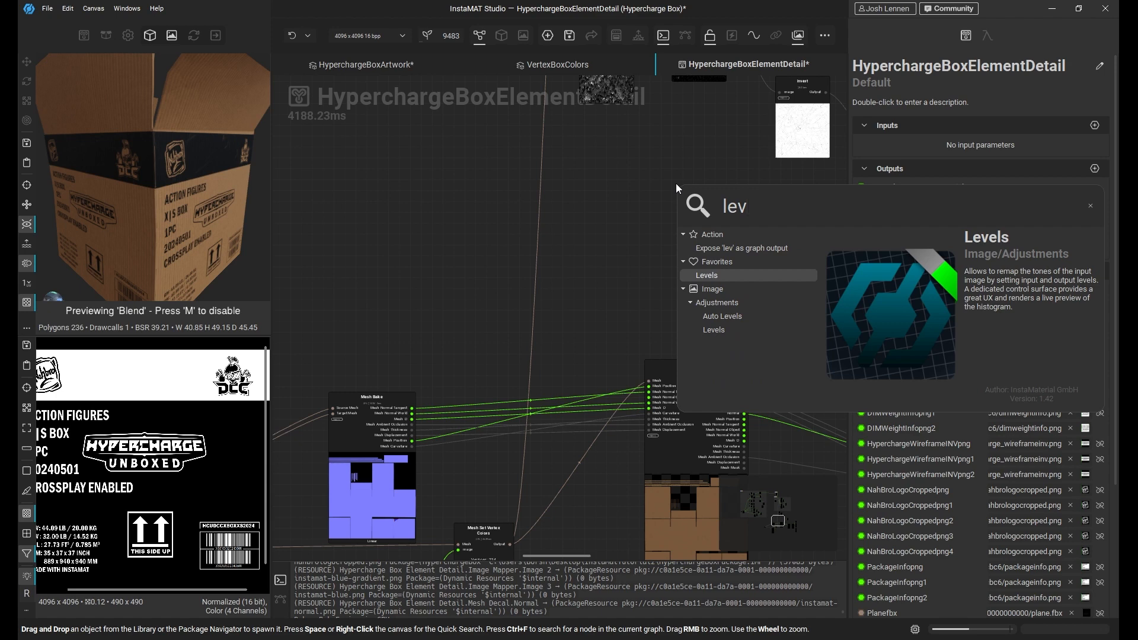
key("Return")
left_click_drag(697, 204, 644, 219)
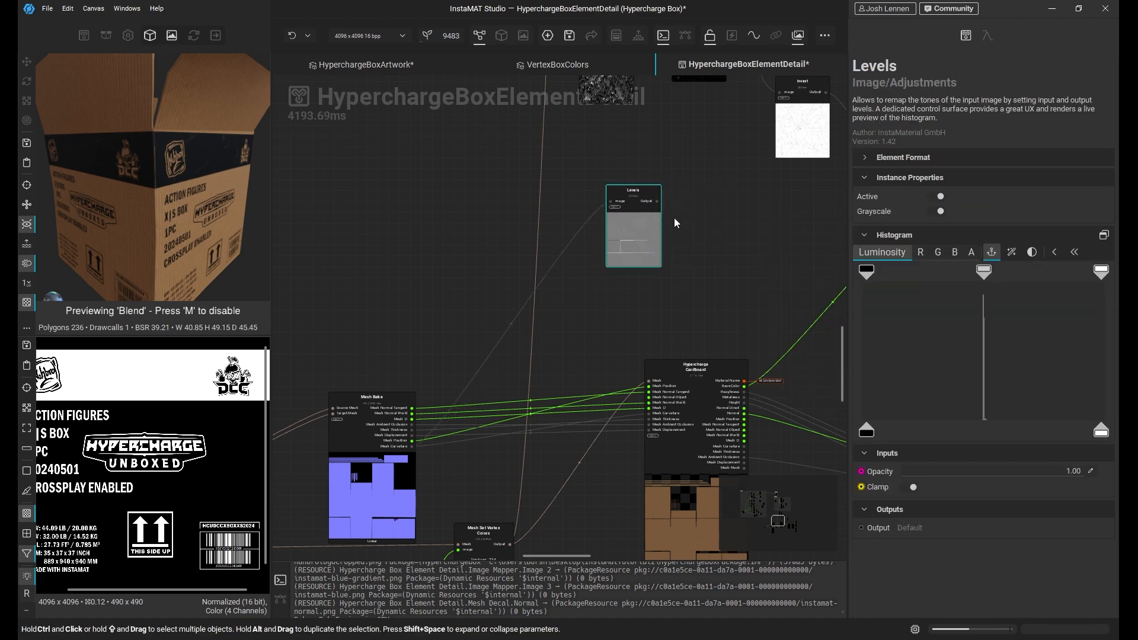
Add a Blur node fed by the output of the Levels node
left_click(672, 206)
key("space")
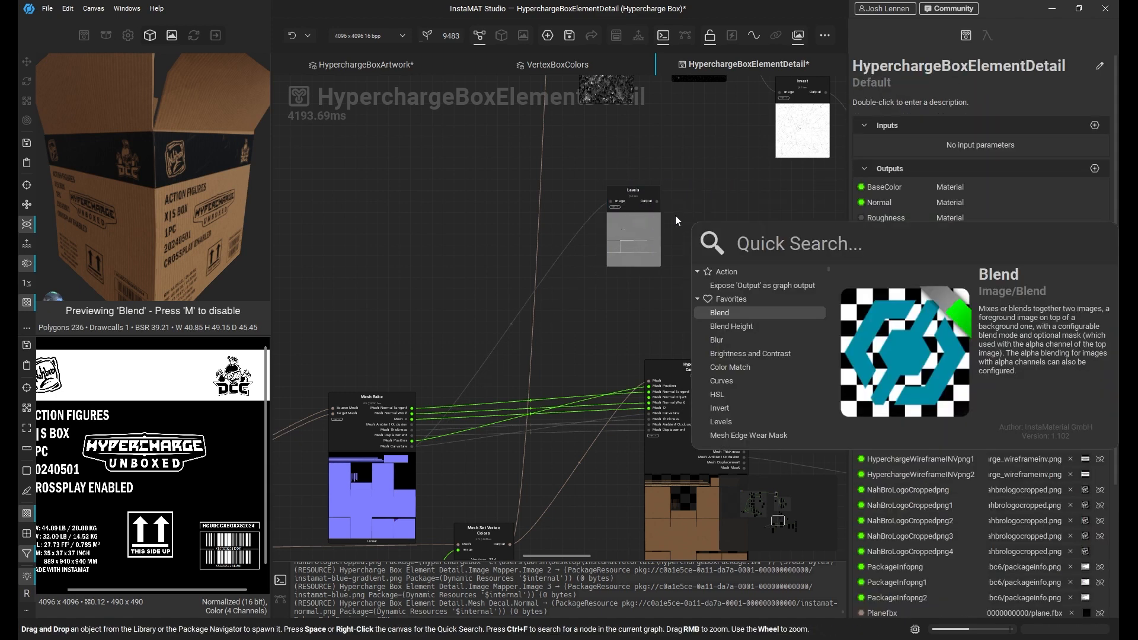
type("blur")
key("Return")
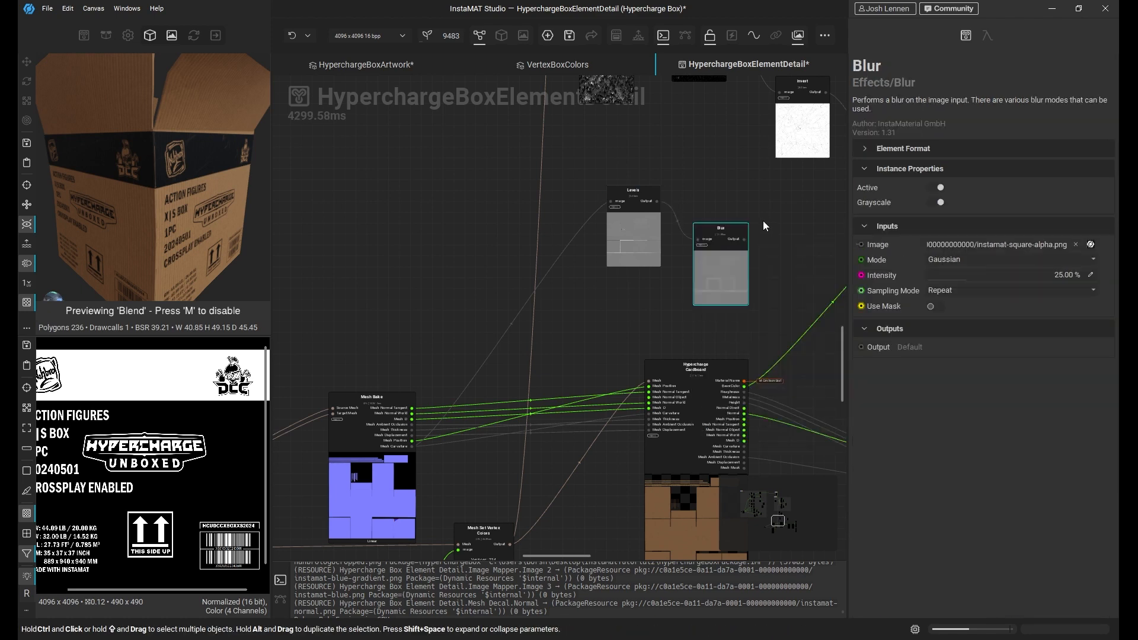
middle_click_drag(758, 202, 577, 245)
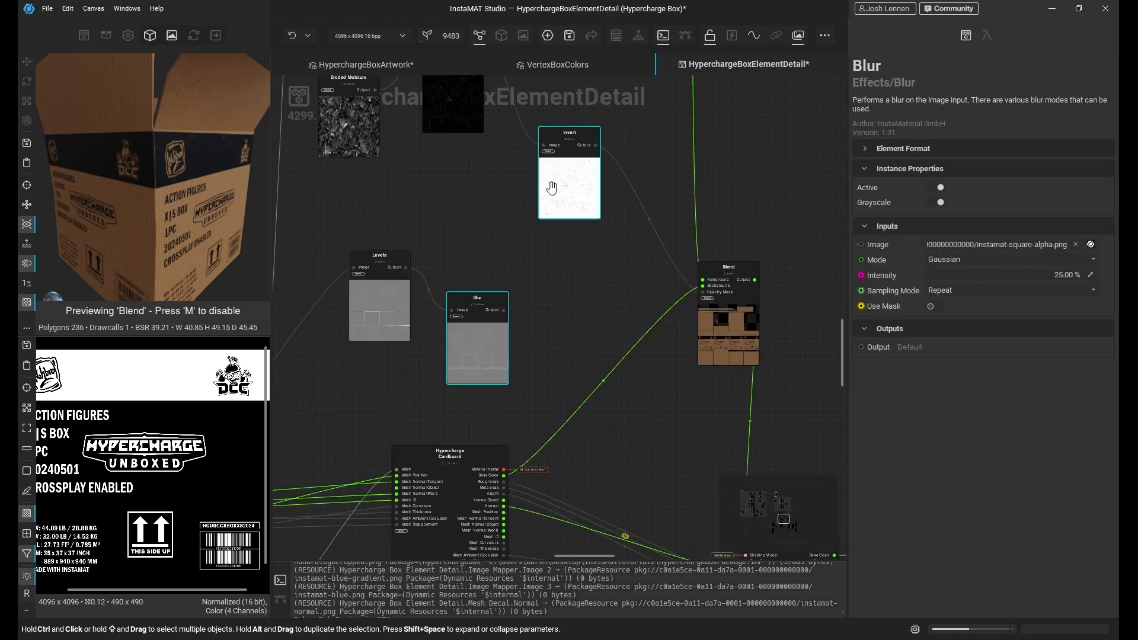
Move the Invert node slightly closer to the scratches and moisture Blend
left_click_drag(553, 193, 523, 192)
middle_click_drag(513, 172, 469, 301)
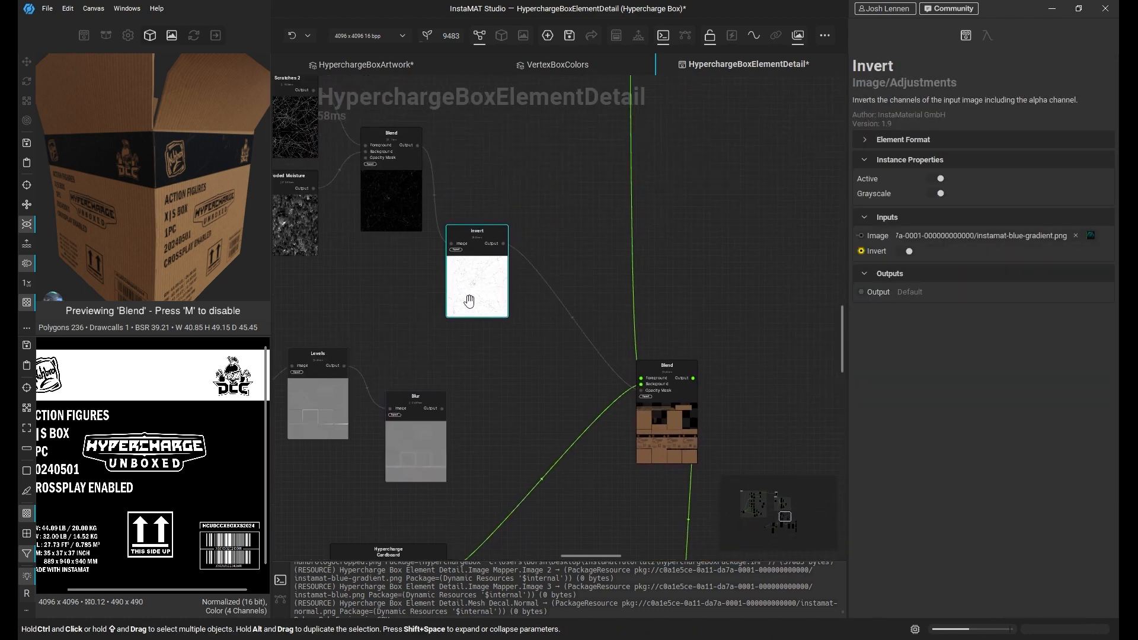
left_click(489, 362)
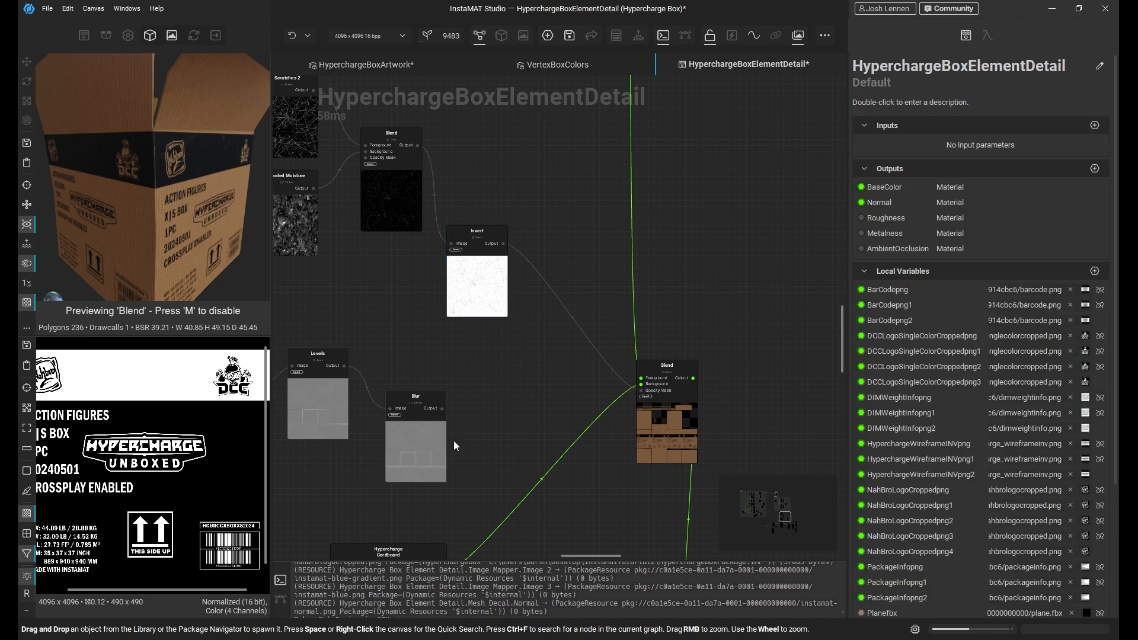
left_click(424, 442)
Raise the Levels node's input black point to about 49.6 and lower its input white point to isolate the box's edges
left_click(316, 408)
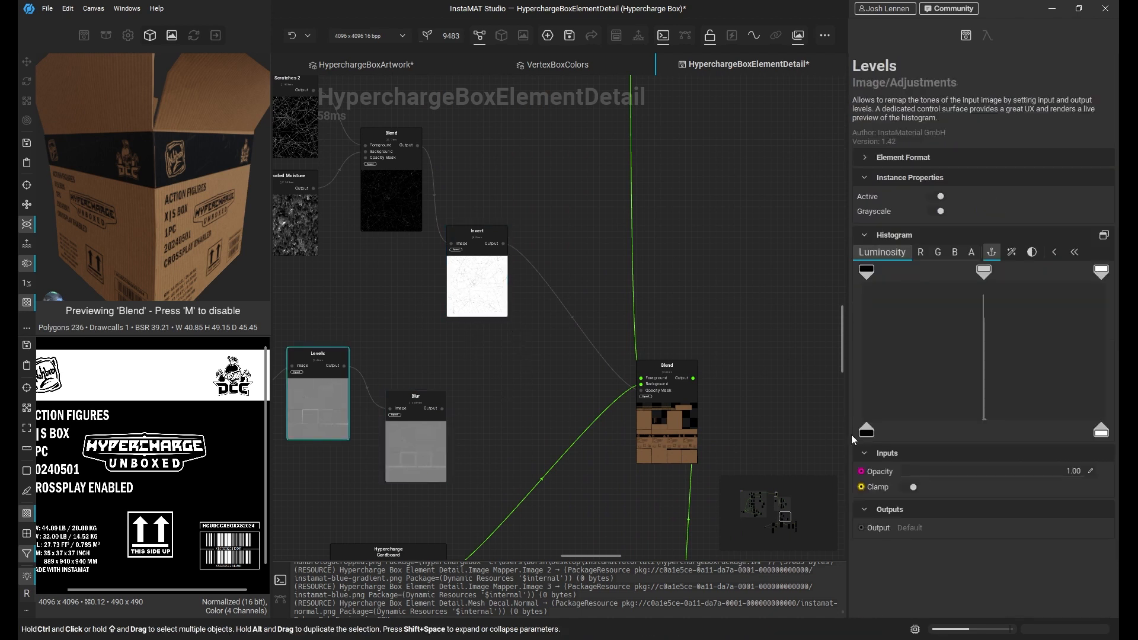
left_click_drag(859, 275, 934, 276)
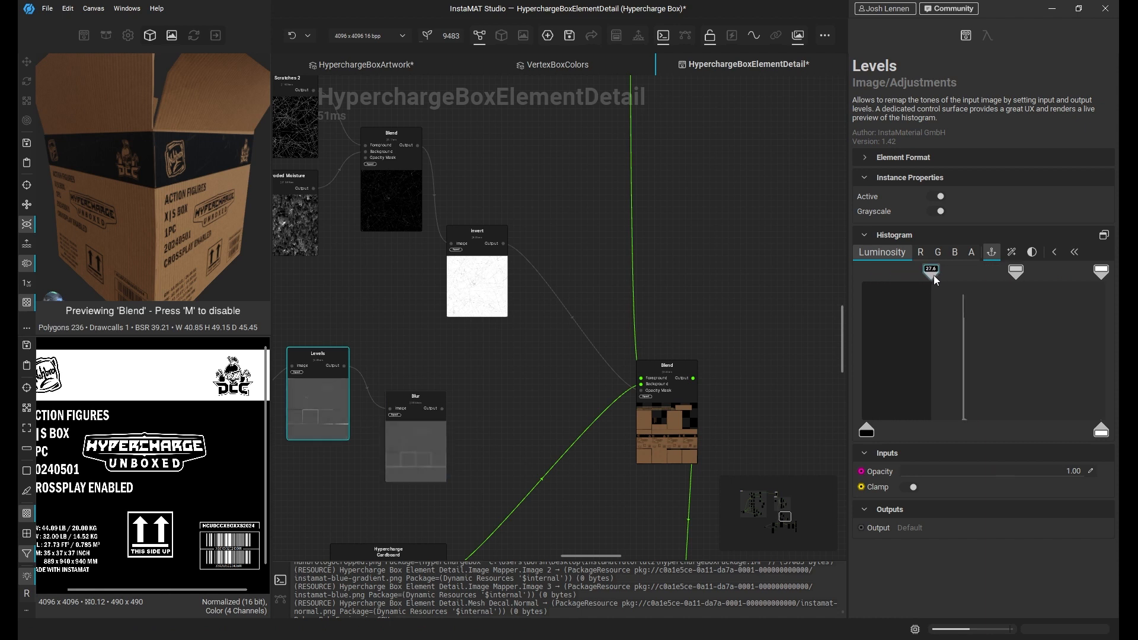
left_click_drag(1100, 276, 1045, 278)
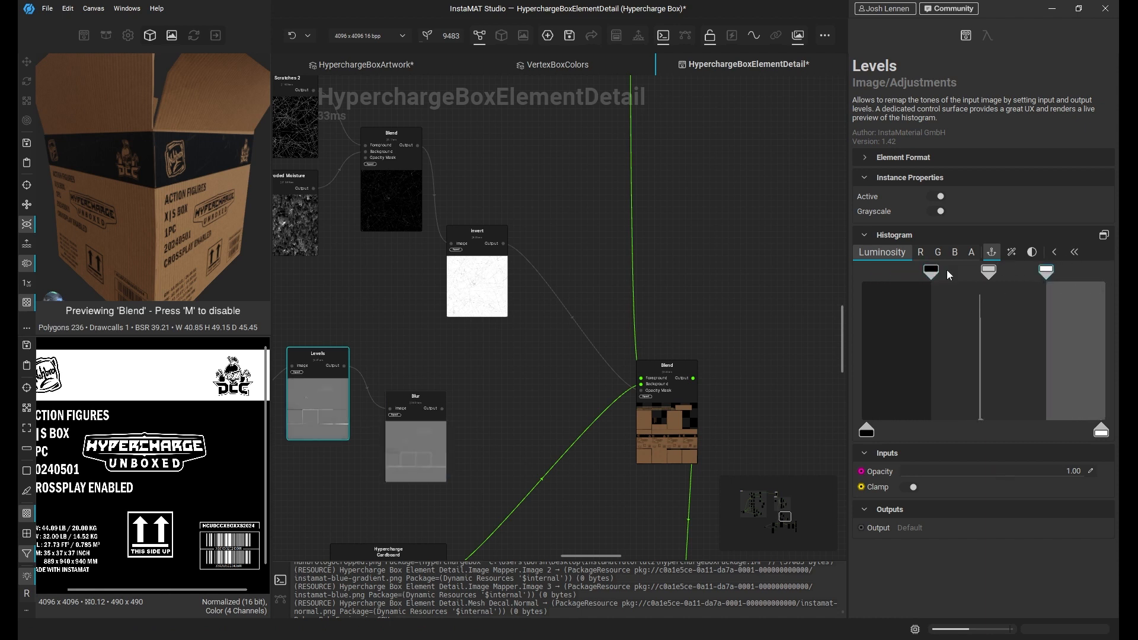
left_click_drag(935, 276, 986, 276)
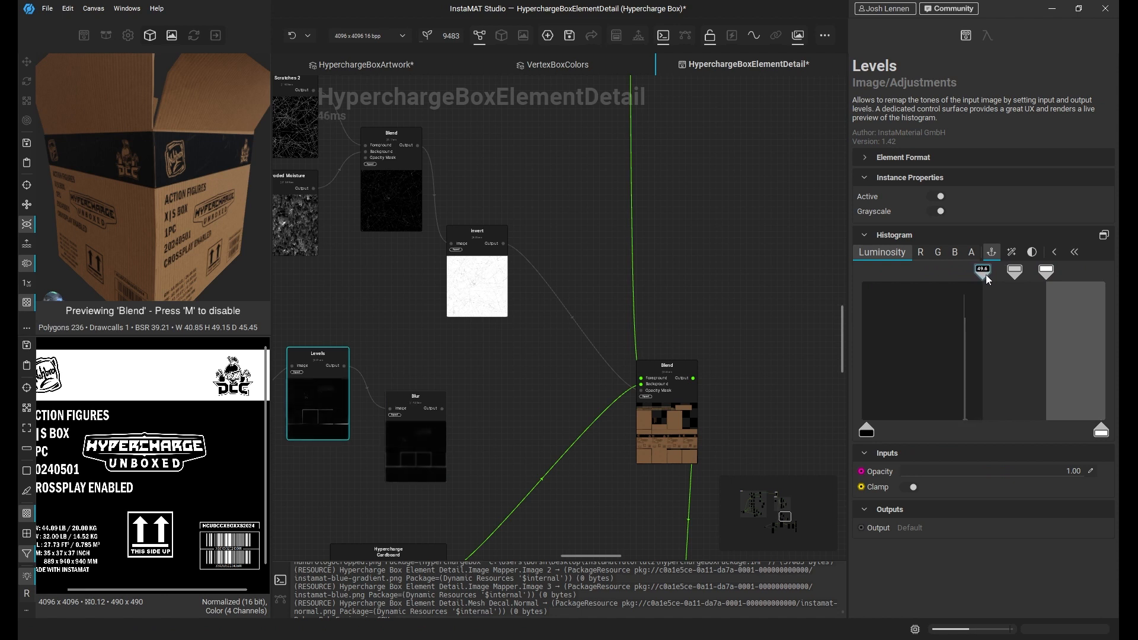
middle_click_drag(530, 365, 529, 365)
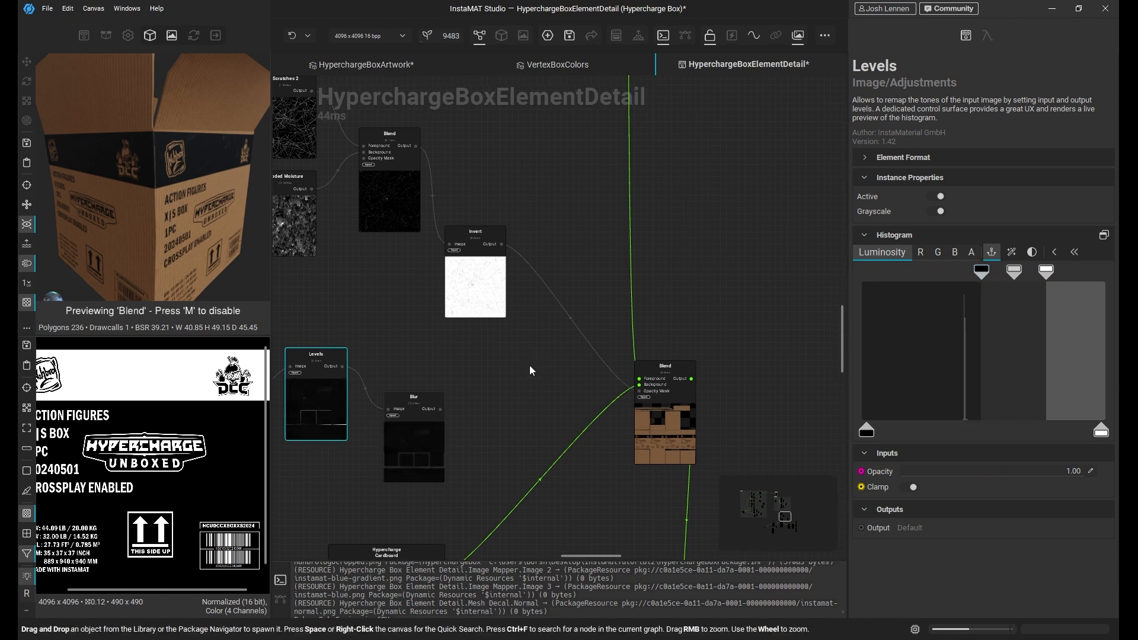
Add a Blend node with the grunge Invert output as Foreground and the Blur output as Background
left_click(513, 403)
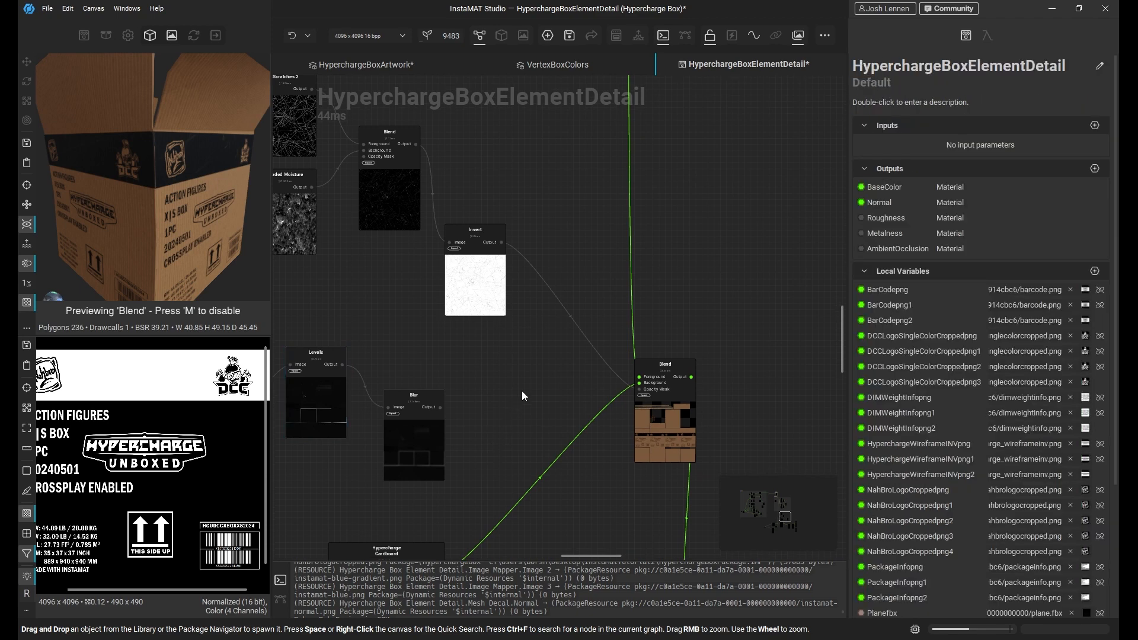
key("b")
left_click_drag(576, 369, 515, 389)
left_click(520, 281)
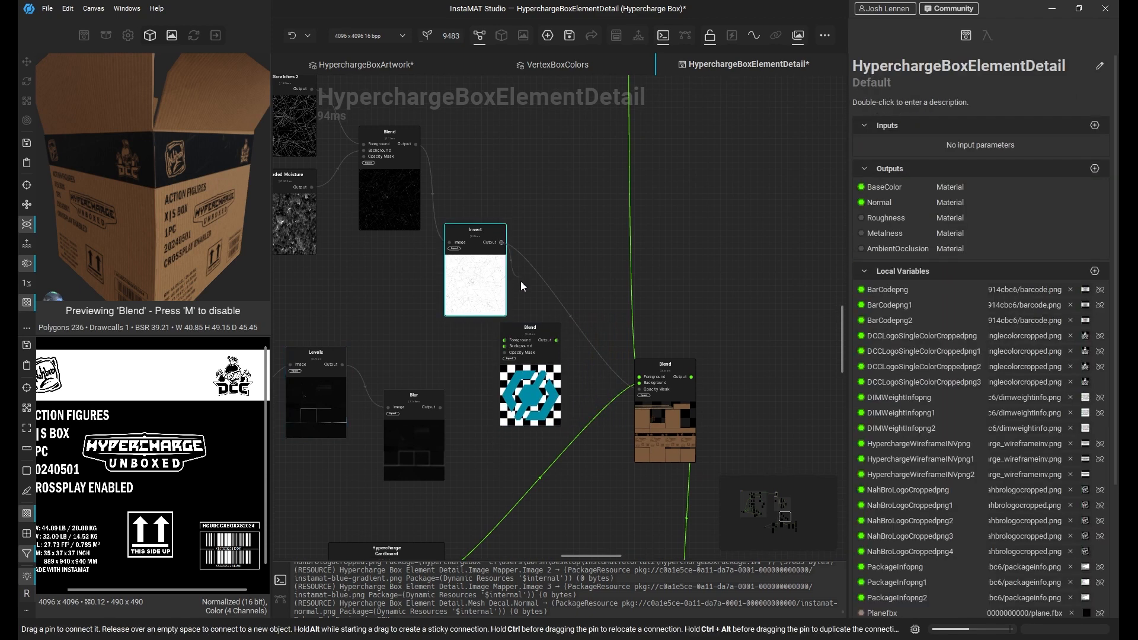
left_click_drag(506, 341, 439, 407)
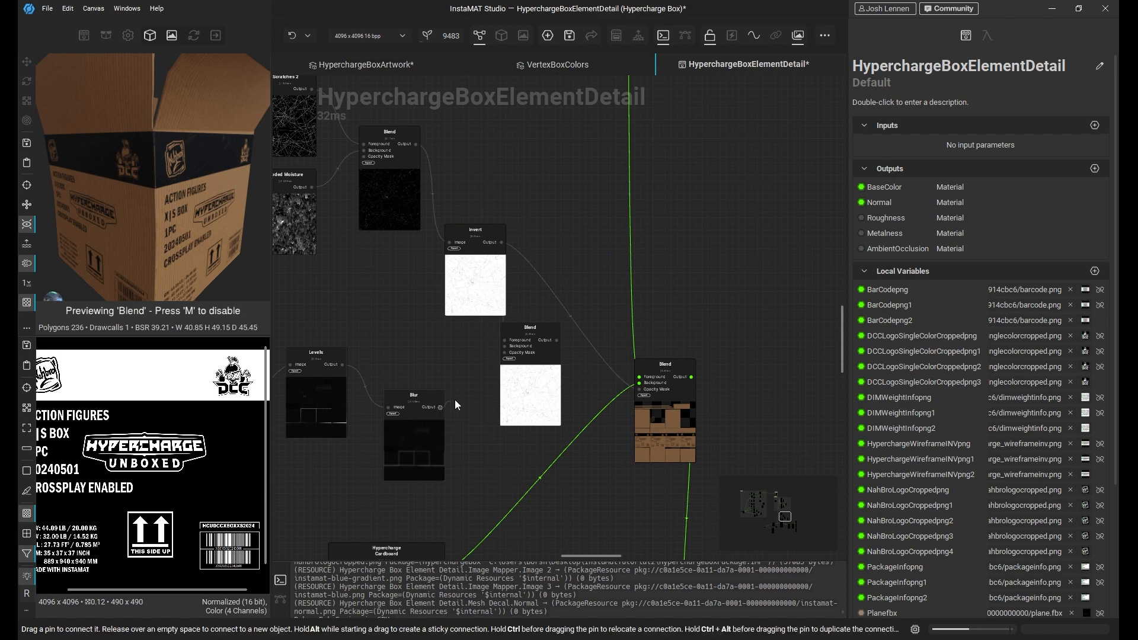
Set the new Blend's mode to Multiply and connect its output to the cardboard box Blend's Opacity Mask
left_click(517, 348)
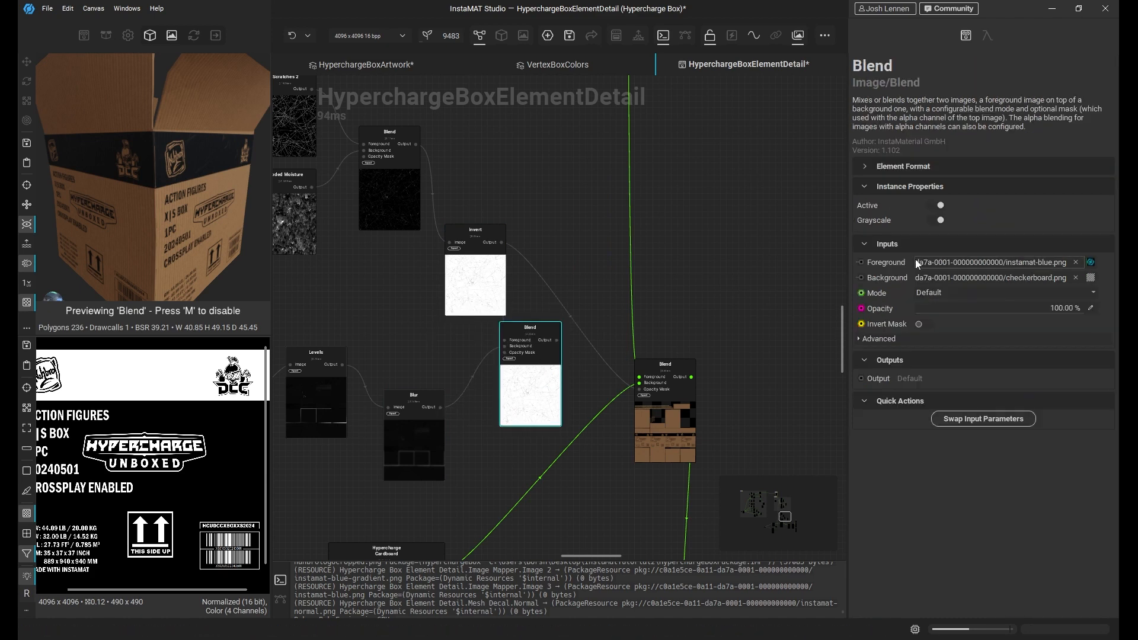
left_click(953, 293)
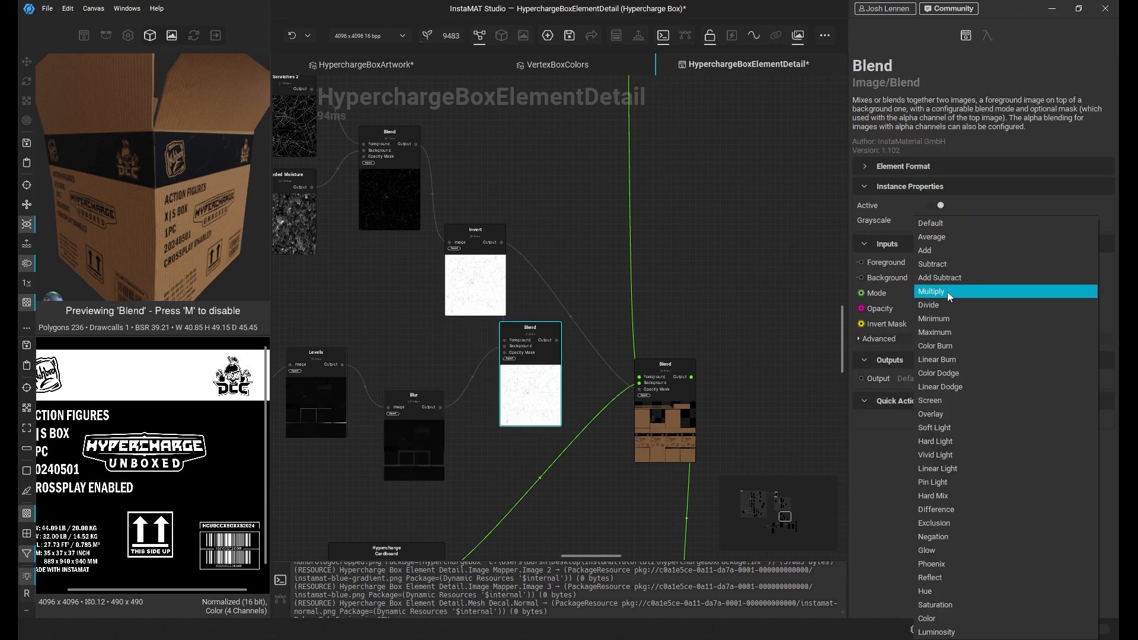
left_click(947, 292)
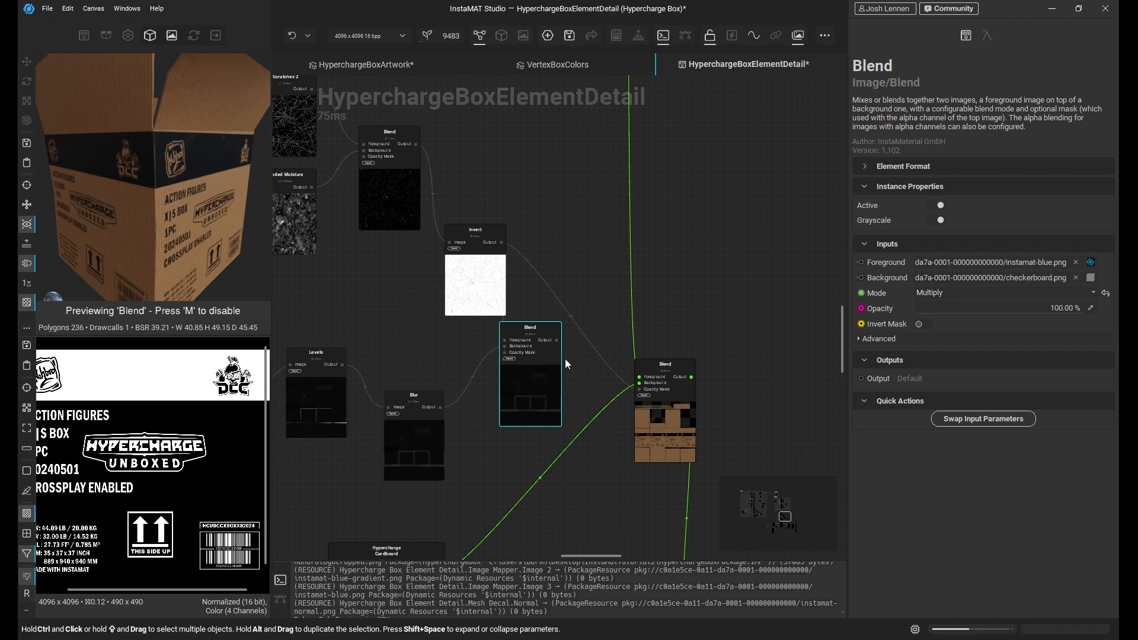
left_click_drag(556, 340, 639, 389)
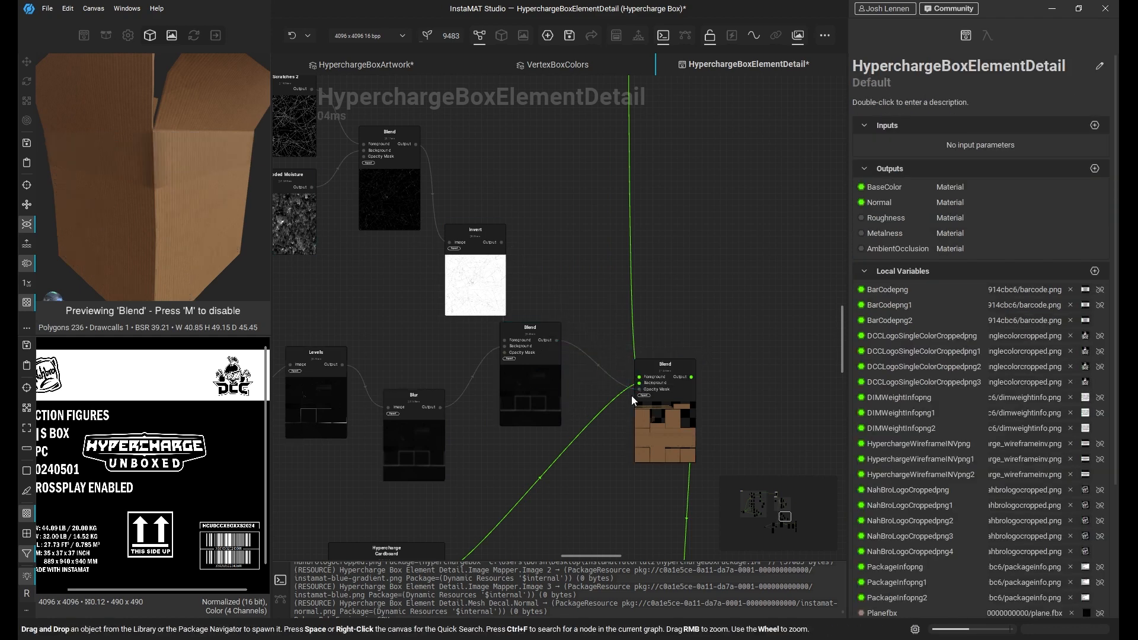
Add an Invert node fed by the output of the Blur node
scroll(576, 372, "up", 2)
left_click(534, 358)
left_click_drag(504, 370, 522, 360)
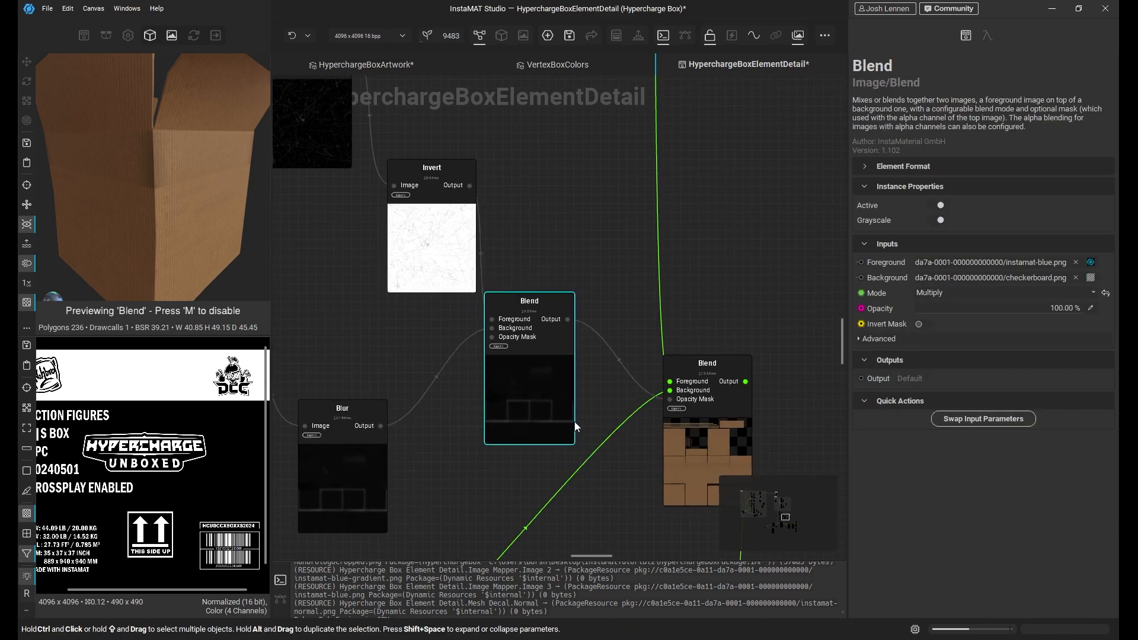
middle_click_drag(403, 474, 524, 410)
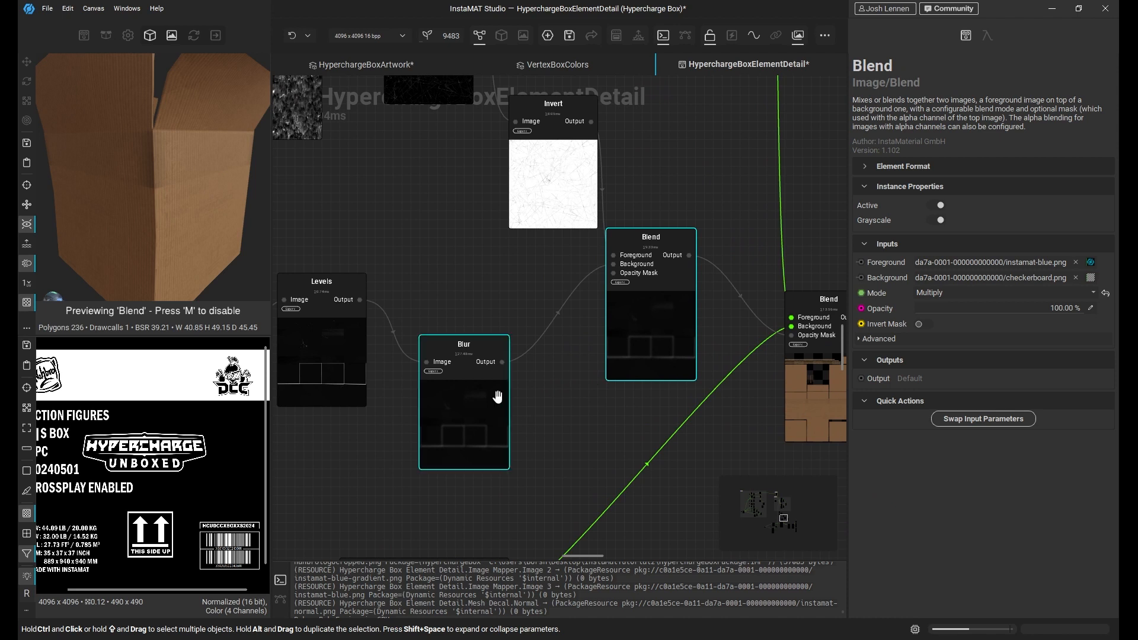
left_click_drag(504, 362, 568, 401)
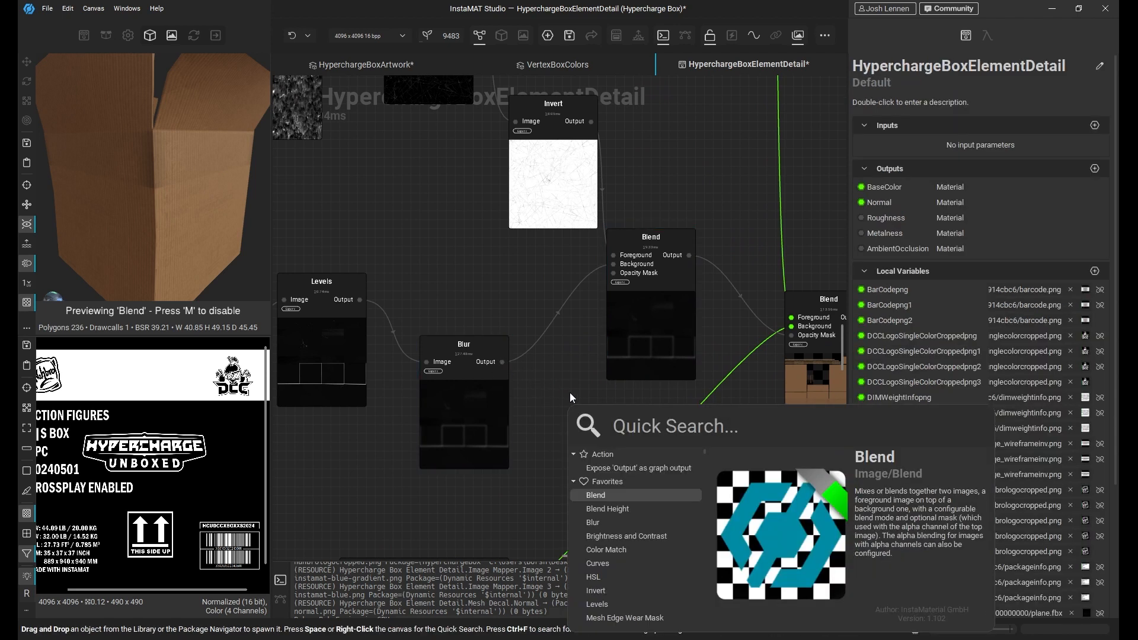
type("invert")
key("Return")
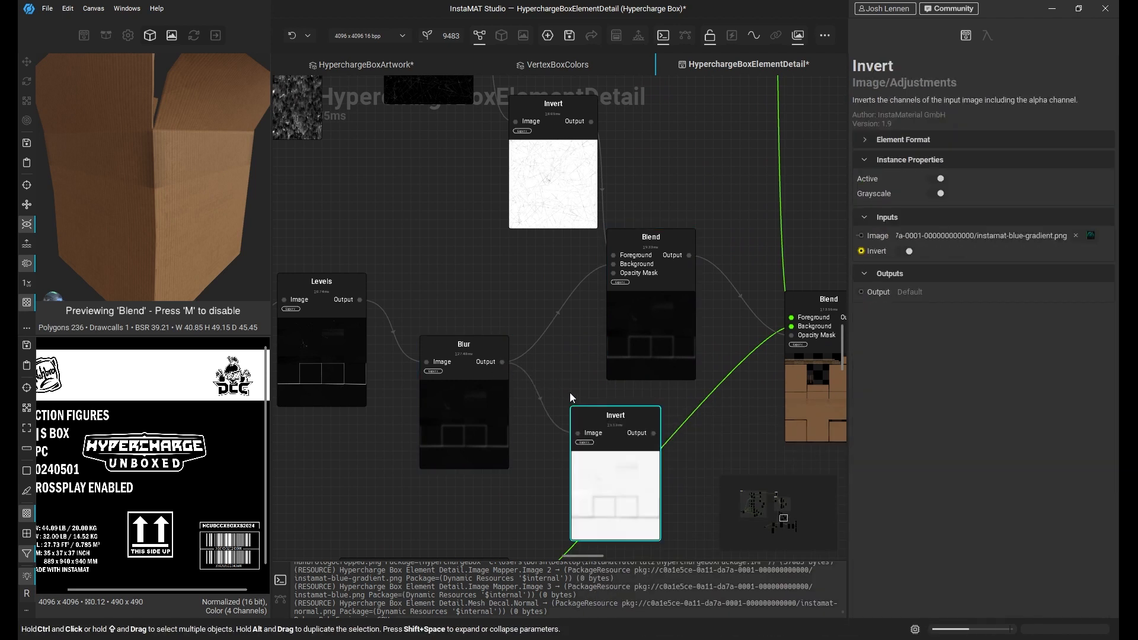
Connect the new Invert's output to the Multiply Blend's Background and arrange it between the Blur and that Blend
left_click(645, 285)
left_click_drag(634, 466, 626, 357)
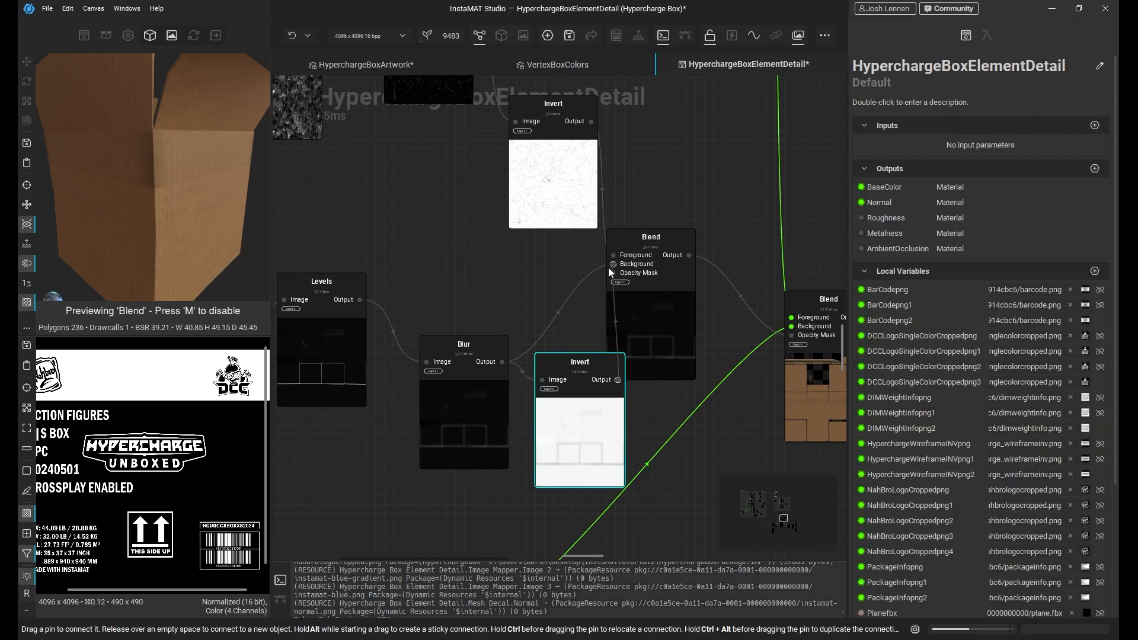
left_click_drag(608, 268, 610, 265)
left_click_drag(606, 433, 588, 424)
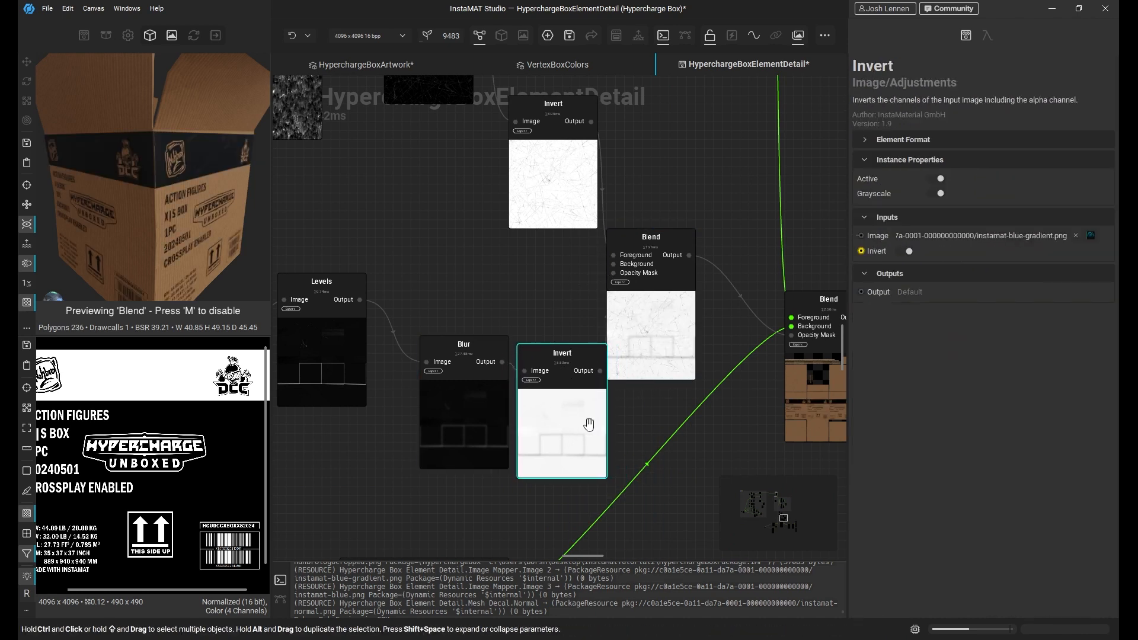
left_click_drag(662, 339, 680, 341)
left_click_drag(586, 419, 586, 392)
Refine the Levels node's input black point and move its midtone point close to it, checking the decals up close
left_click_drag(198, 193, 210, 215, "alt")
scroll(187, 225, "up", 3)
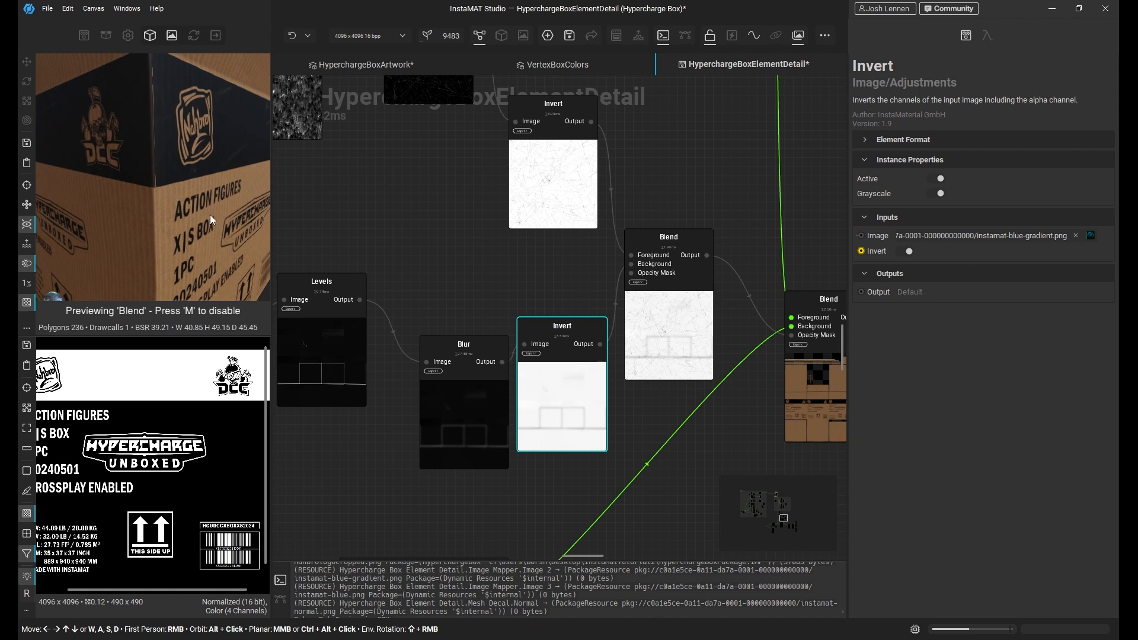
right_click_drag(210, 215, 180, 213, "shift")
middle_click_drag(554, 401, 668, 401)
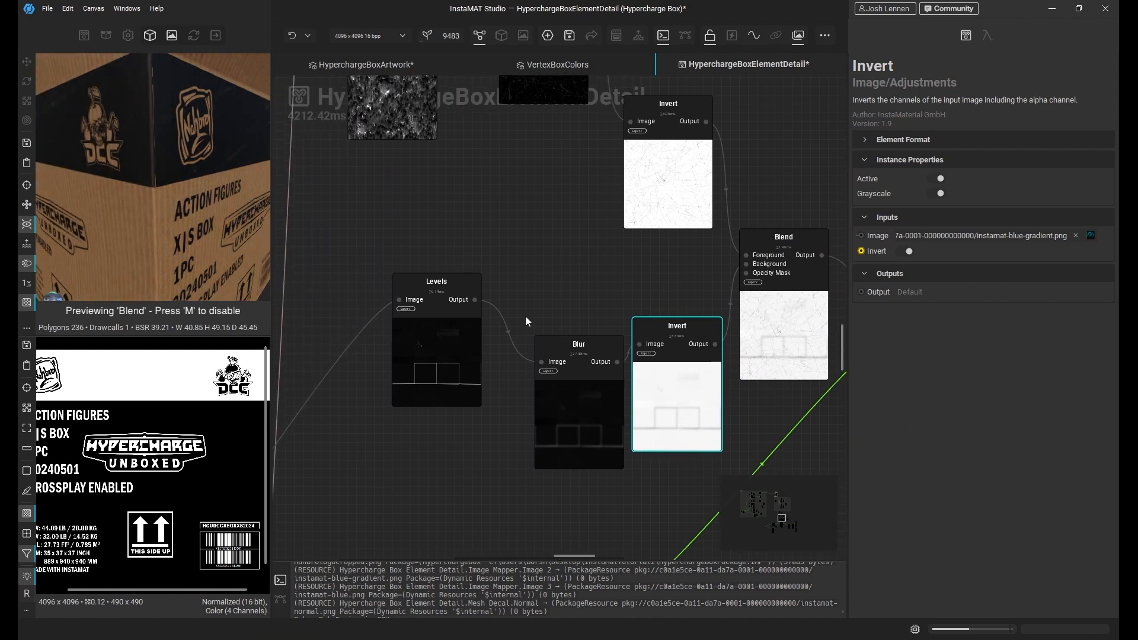
left_click(434, 350)
mouse_move(978, 276)
left_mouse_down()
mouse_move(887, 274)
mouse_move(985, 276)
mouse_move(966, 276)
mouse_move(975, 275)
left_mouse_up()
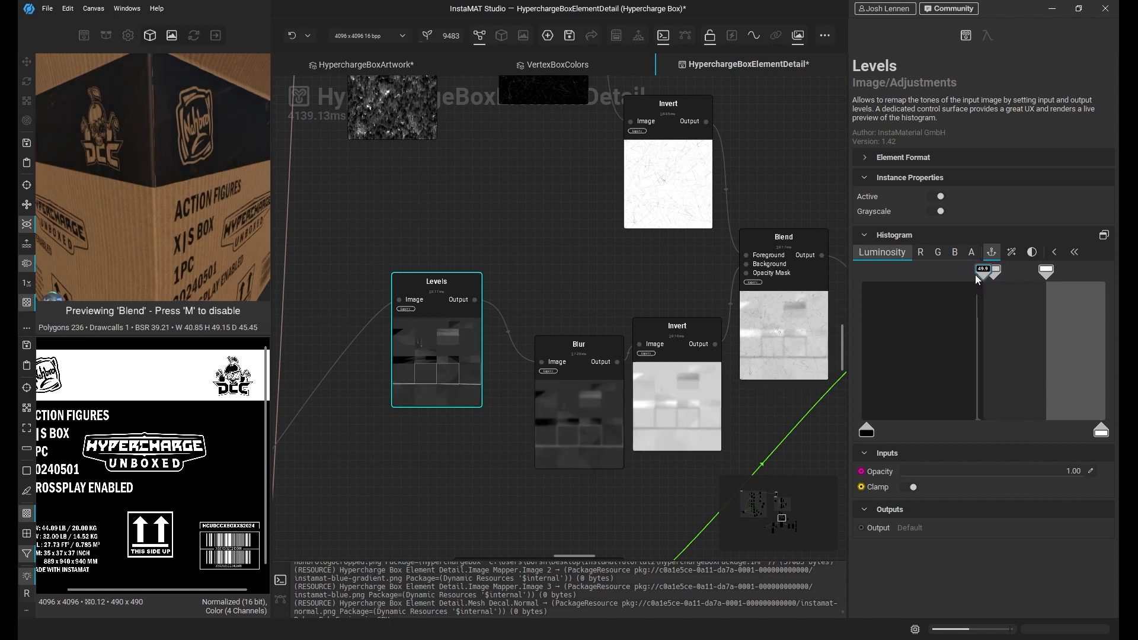
Set the Blur node's Intensity to 12.36 % and align the node with the Invert next to it
left_click(573, 412)
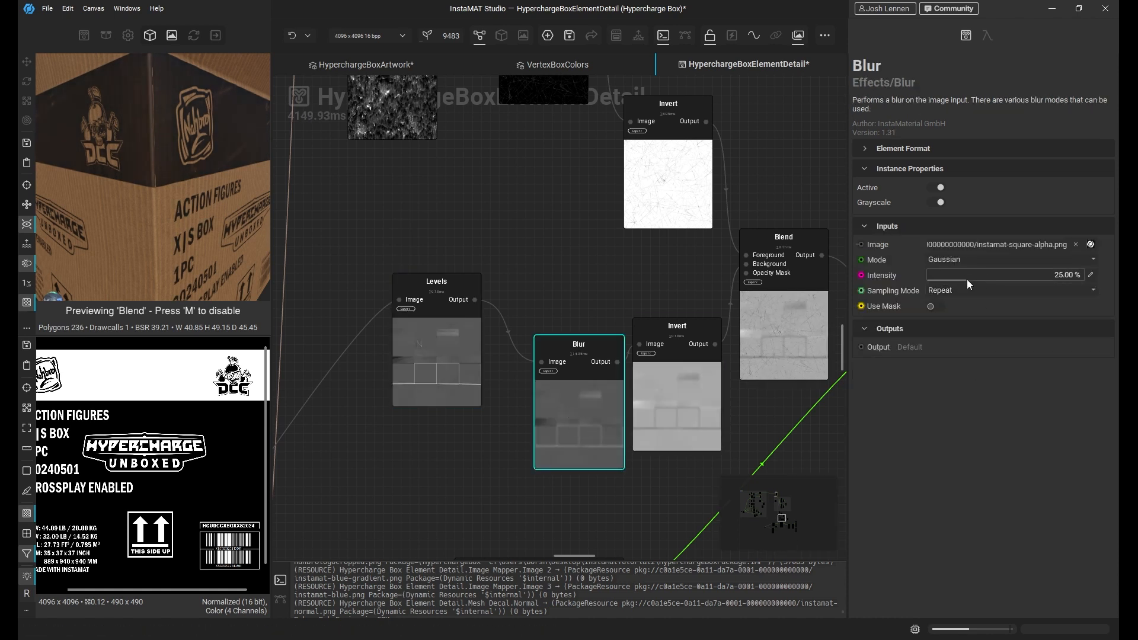
left_click_drag(962, 277, 936, 276)
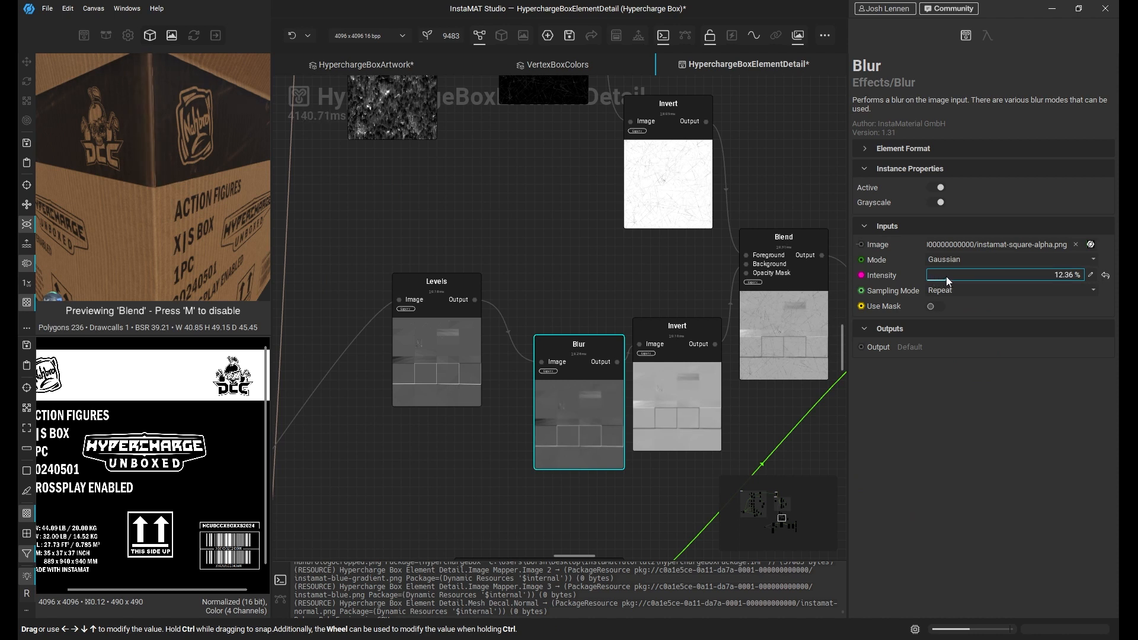
left_click(674, 388)
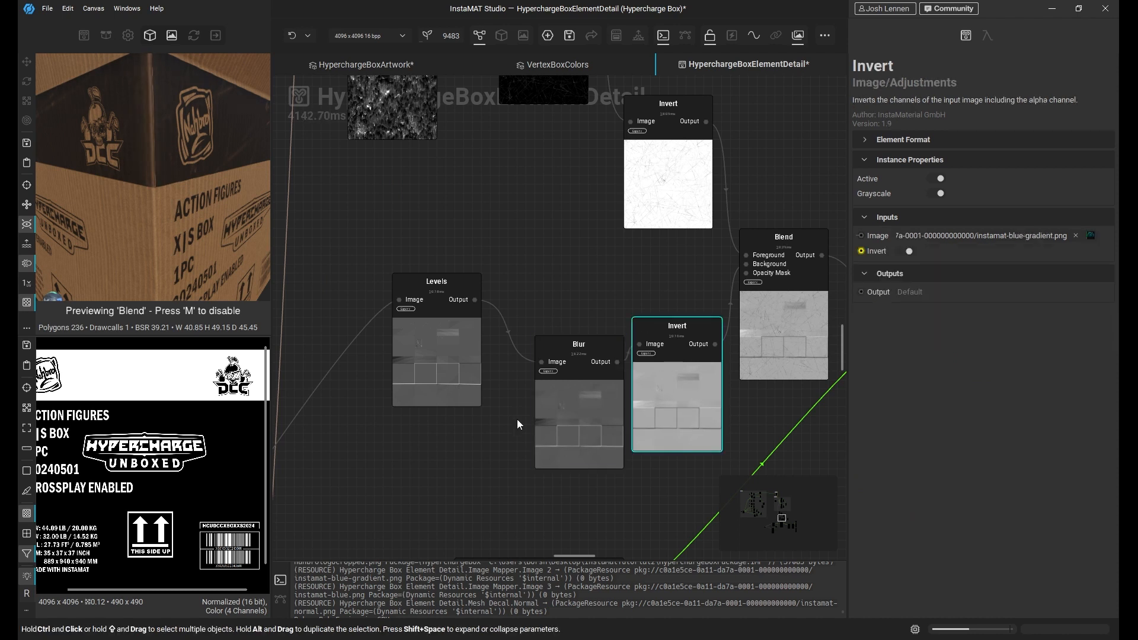
left_click_drag(577, 434, 568, 417)
middle_click_drag(641, 327, 501, 365)
Lower the Levels node's output white point to soften the curvature wear on the box
left_click(636, 338)
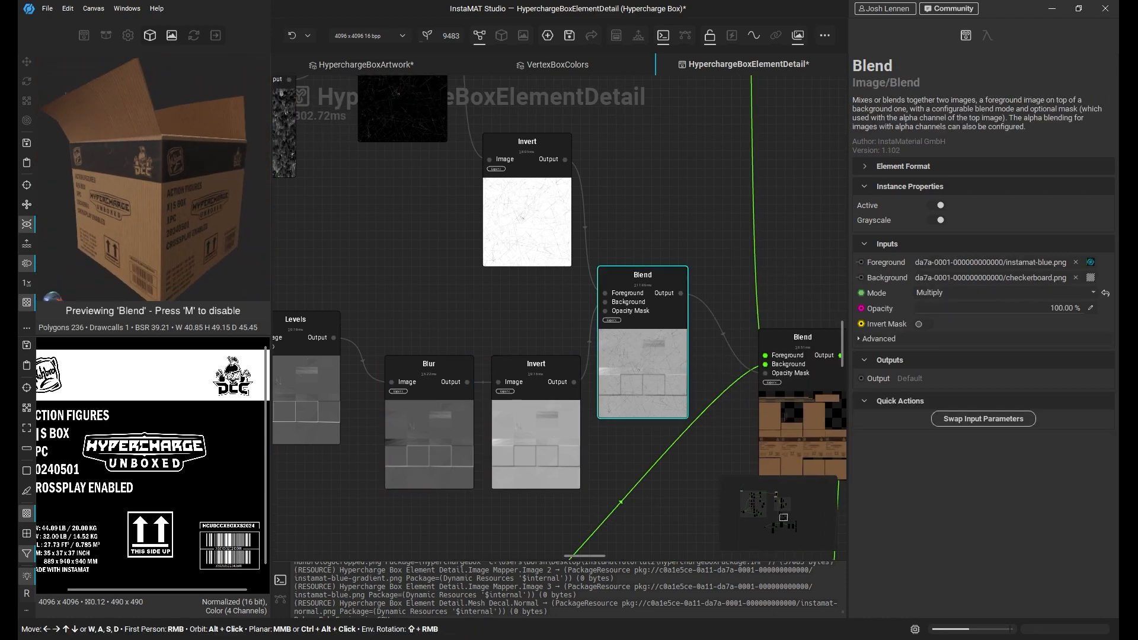
scroll(119, 123, "down", 2)
left_click_drag(140, 168, 170, 164, "alt")
scroll(170, 164, "up", 2)
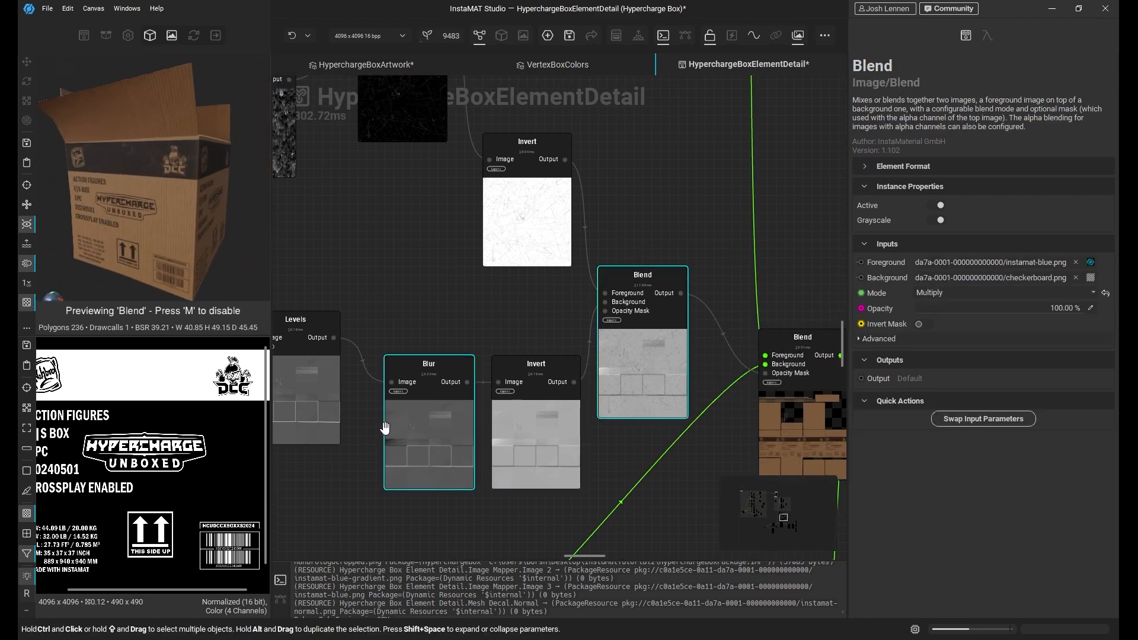
left_click(329, 433)
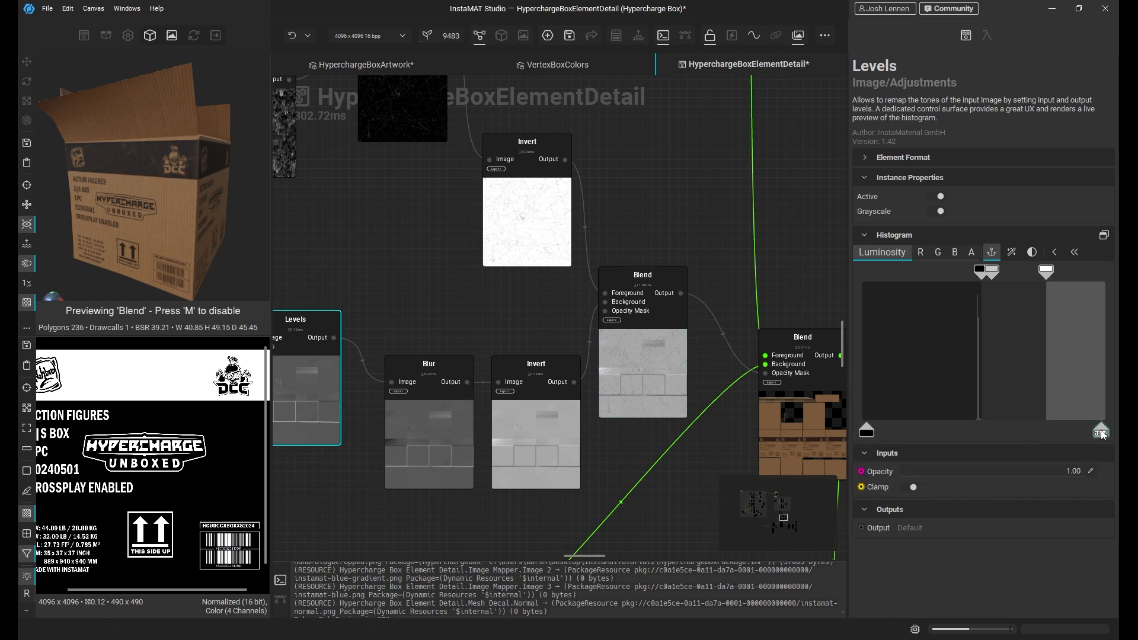
left_click_drag(1101, 433, 1030, 434)
left_click_drag(160, 244, 190, 224, "alt")
scroll(172, 175, "down", 3)
scroll(172, 175, "up", 3)
scroll(220, 281, "up", 2)
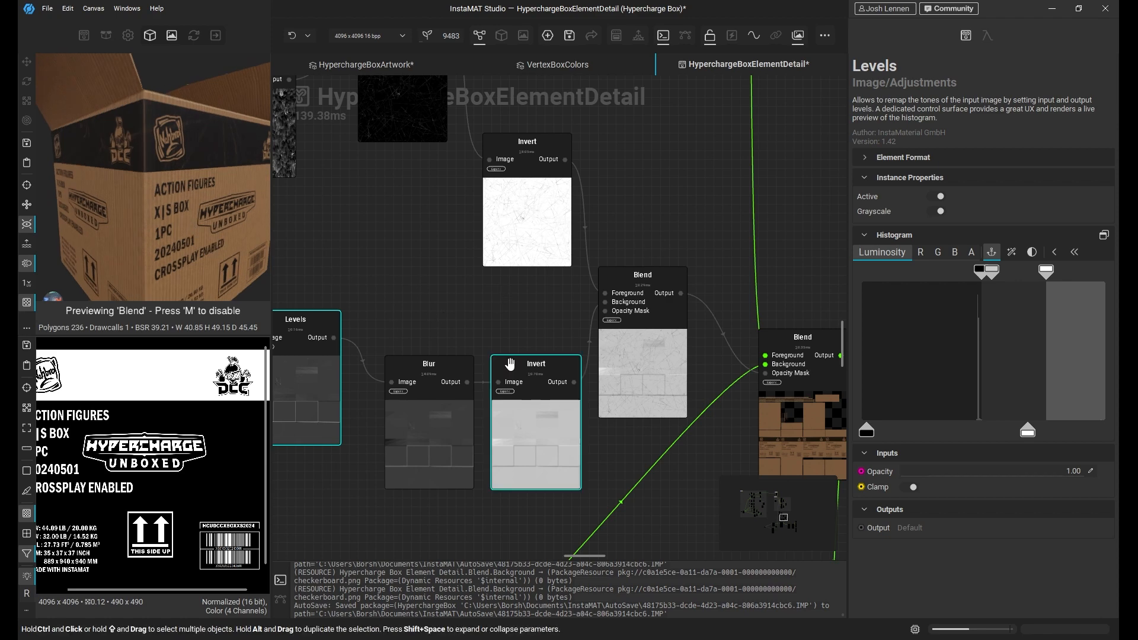
Set the Scratches 2 node's Seed to 35052 and check the scratch pattern on the box's decals
left_click_drag(545, 313, 568, 362)
left_click_drag(454, 221, 619, 425)
left_click(445, 236)
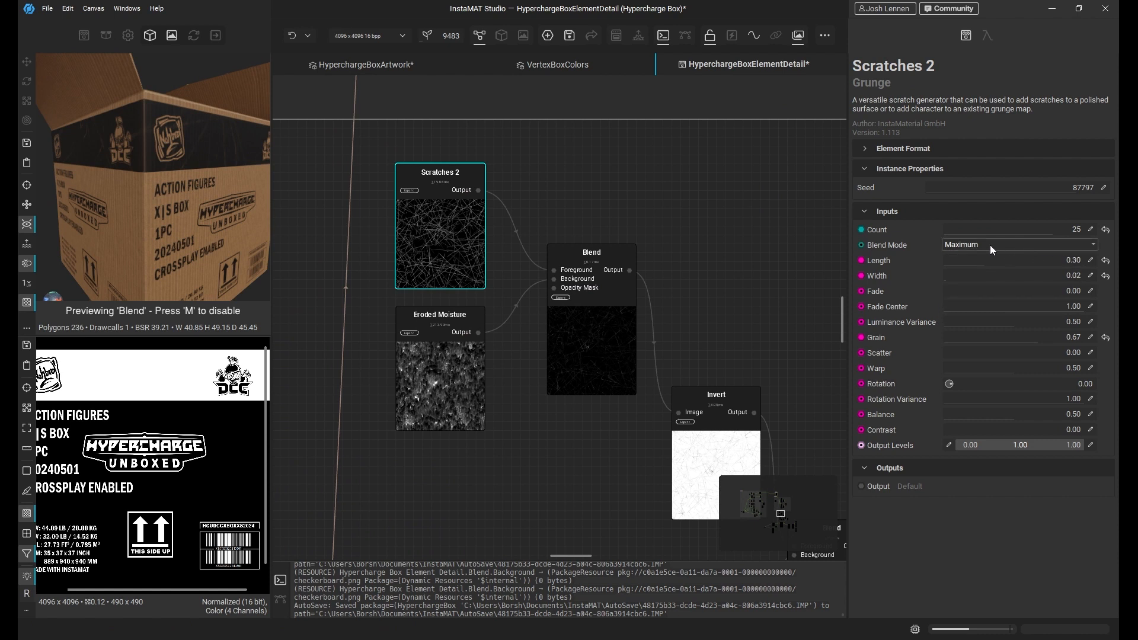
left_click_drag(1032, 191, 986, 194)
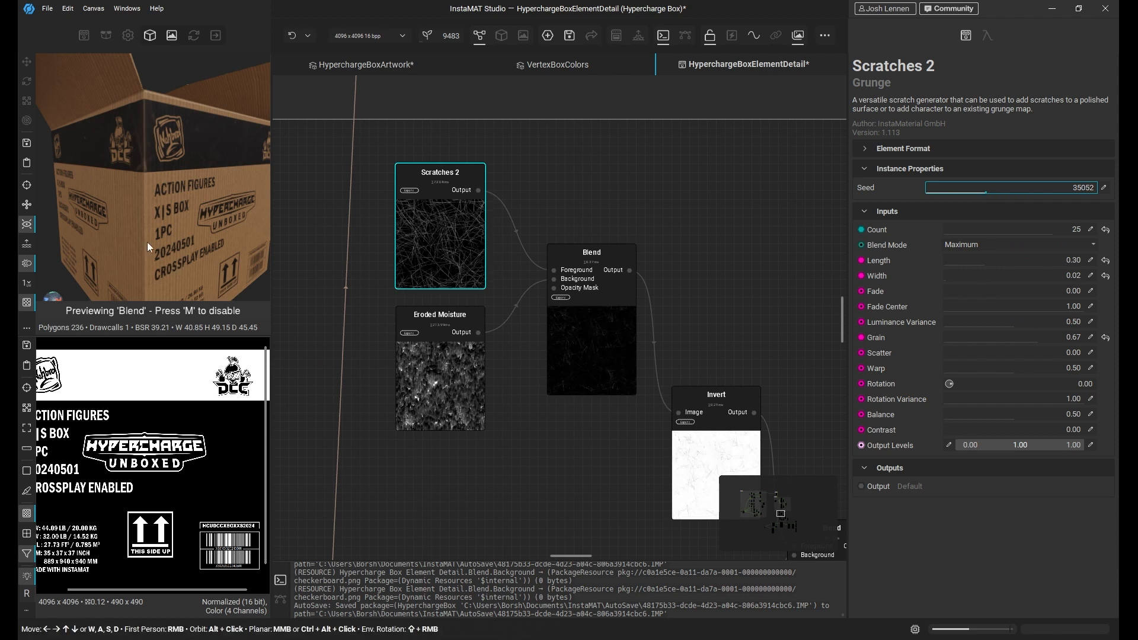
left_click_drag(147, 242, 208, 227)
middle_click_drag(818, 462, 593, 311)
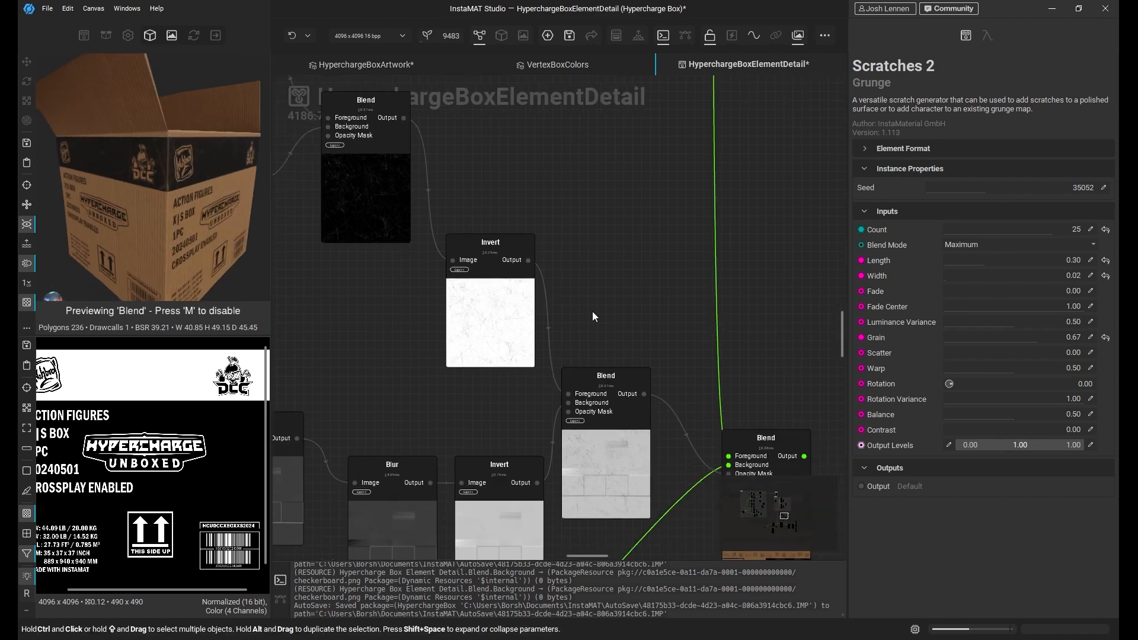
scroll(695, 314, "down", 5)
middle_click_drag(684, 311, 618, 244)
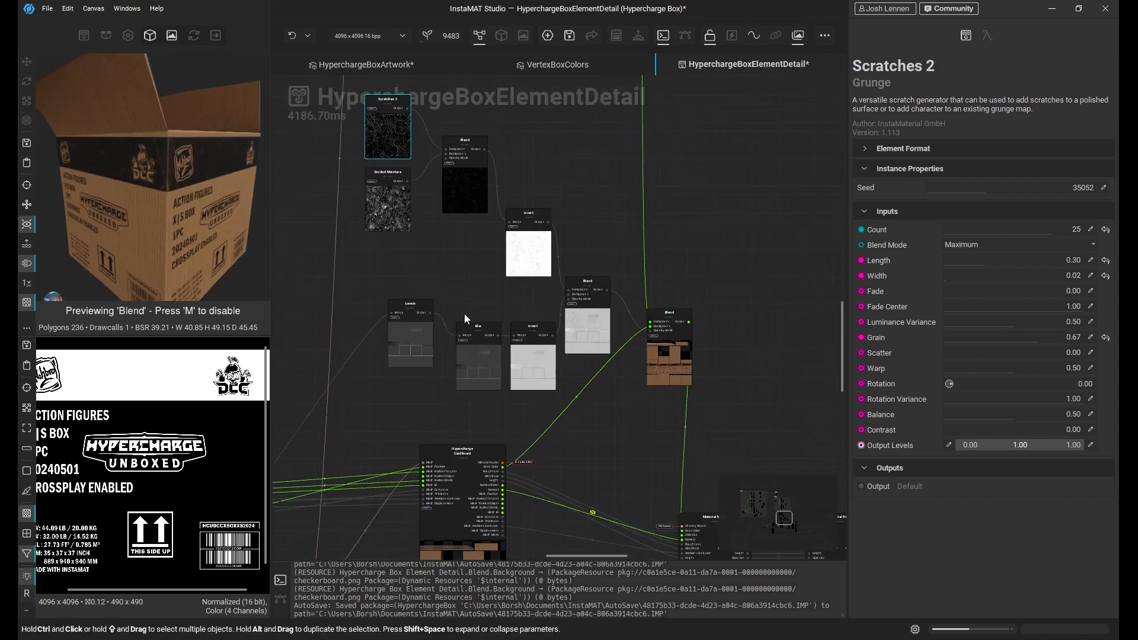
left_click_drag(163, 247, 130, 203, "alt")
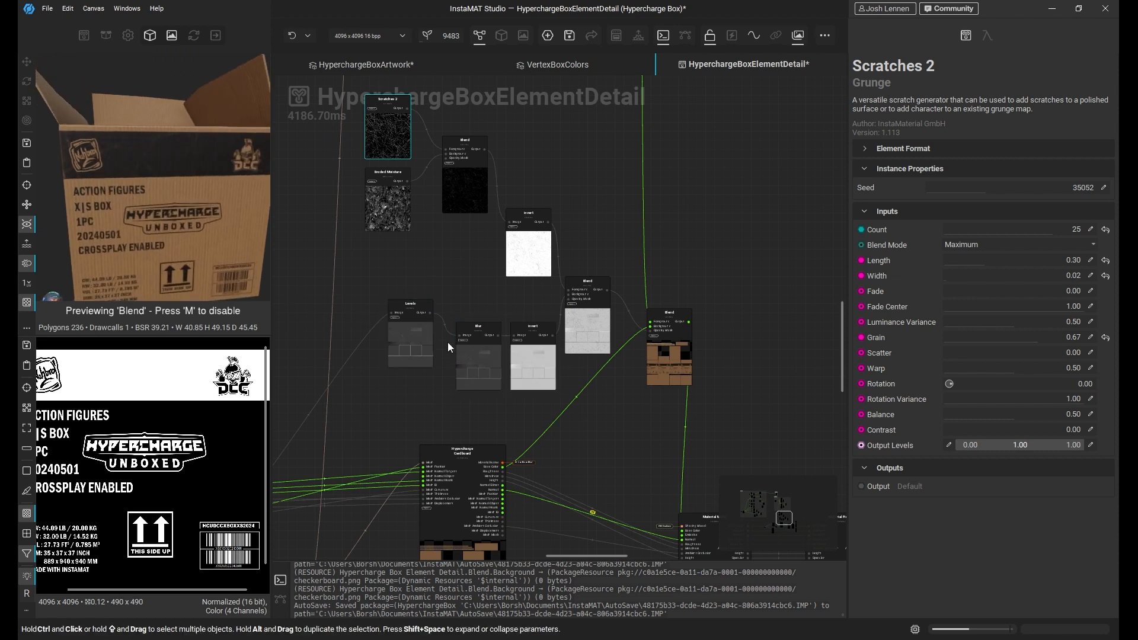
Line up the Levels, Blur and lower Invert nodes in one row, and move the upper Invert and the Multiply Blend closer to them
left_click_drag(402, 343, 401, 361)
left_click_drag(477, 367, 533, 359)
left_click_drag(574, 326, 580, 326)
left_click_drag(548, 261, 557, 283)
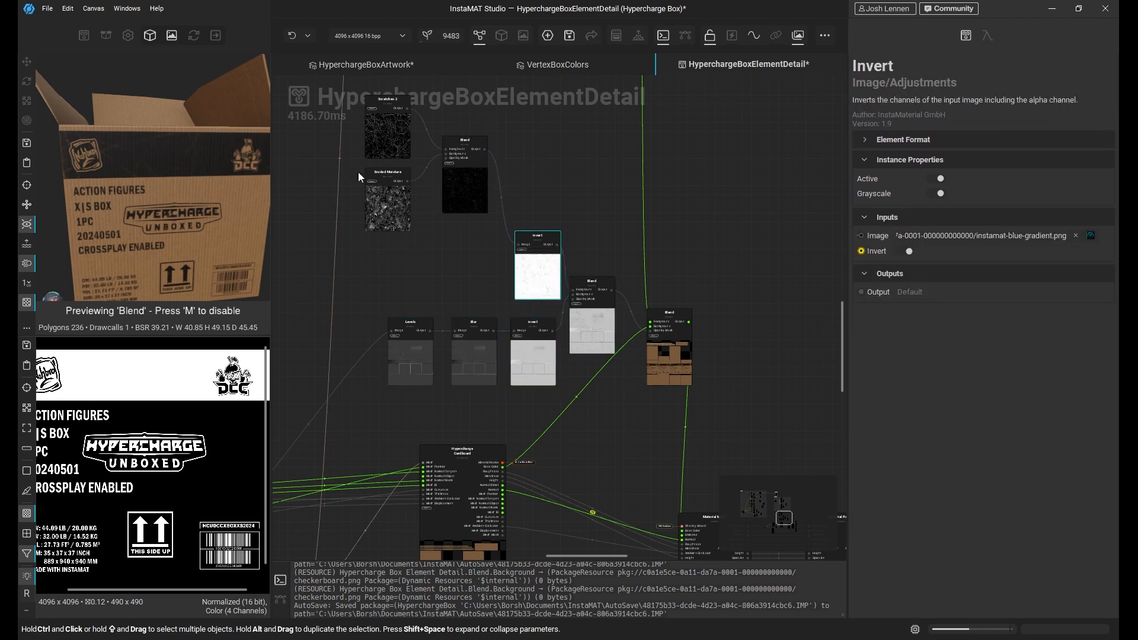
Move the Scratches 2, Eroded Moisture and their Blend node together down beside the upper Invert, just above the curvature row
left_click_drag(376, 137, 380, 138)
left_click(388, 202)
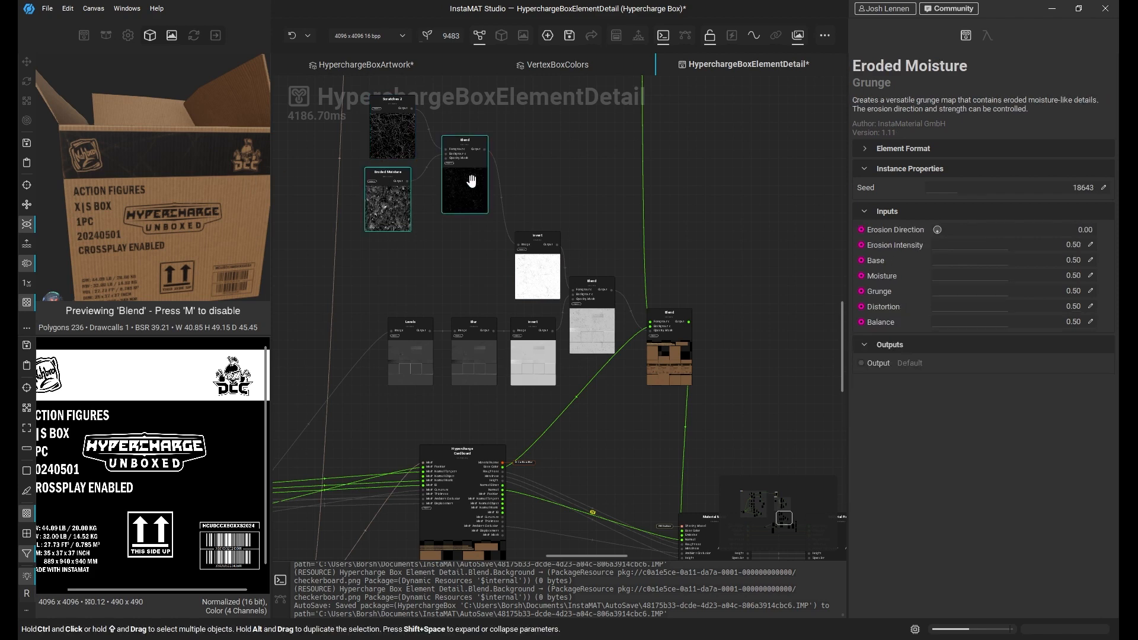
left_click(465, 185, "ctrl")
left_click_drag(465, 185, 473, 267)
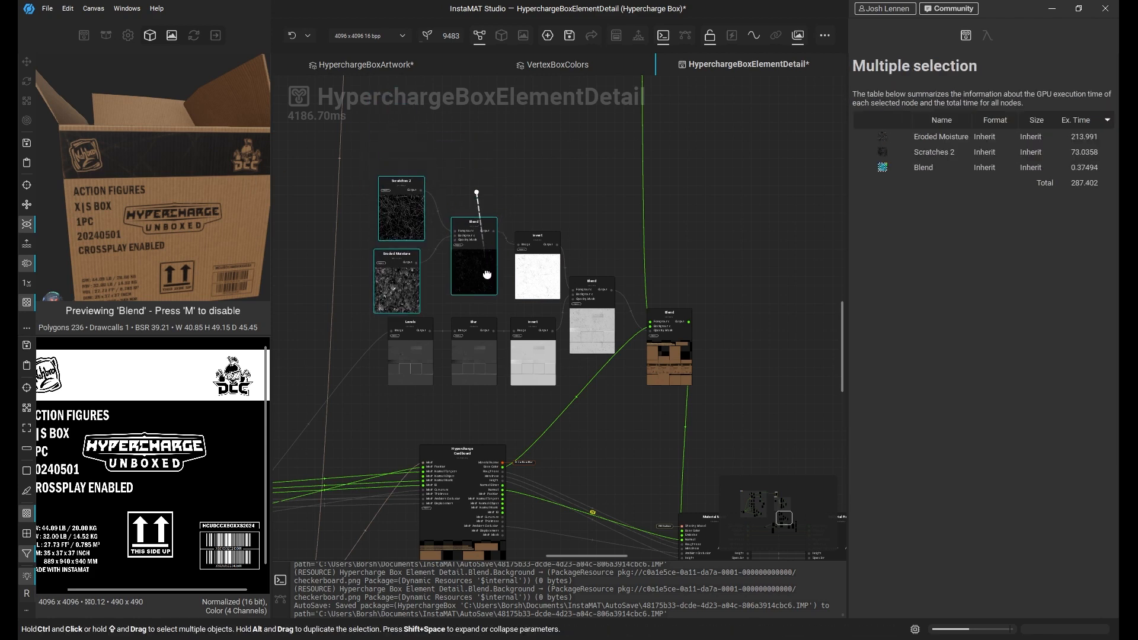
Check the whole box from farther away and nudge the final decal Blend node closer to the Multiply Blend
left_click(592, 329)
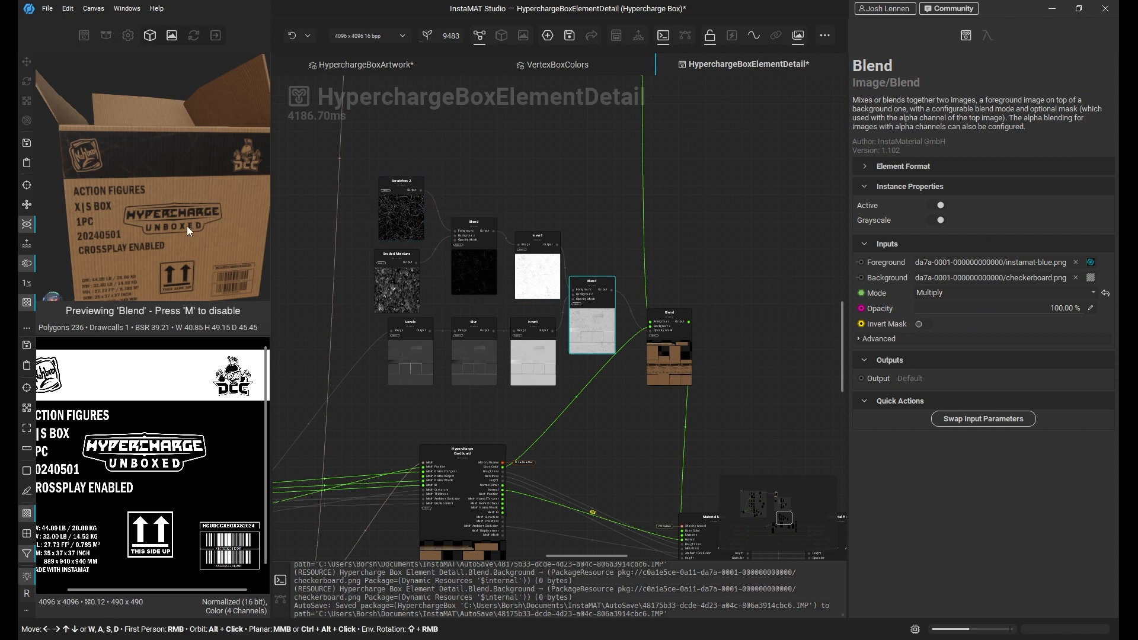
left_click_drag(187, 227, 181, 240, "alt")
scroll(181, 241, "down", 5)
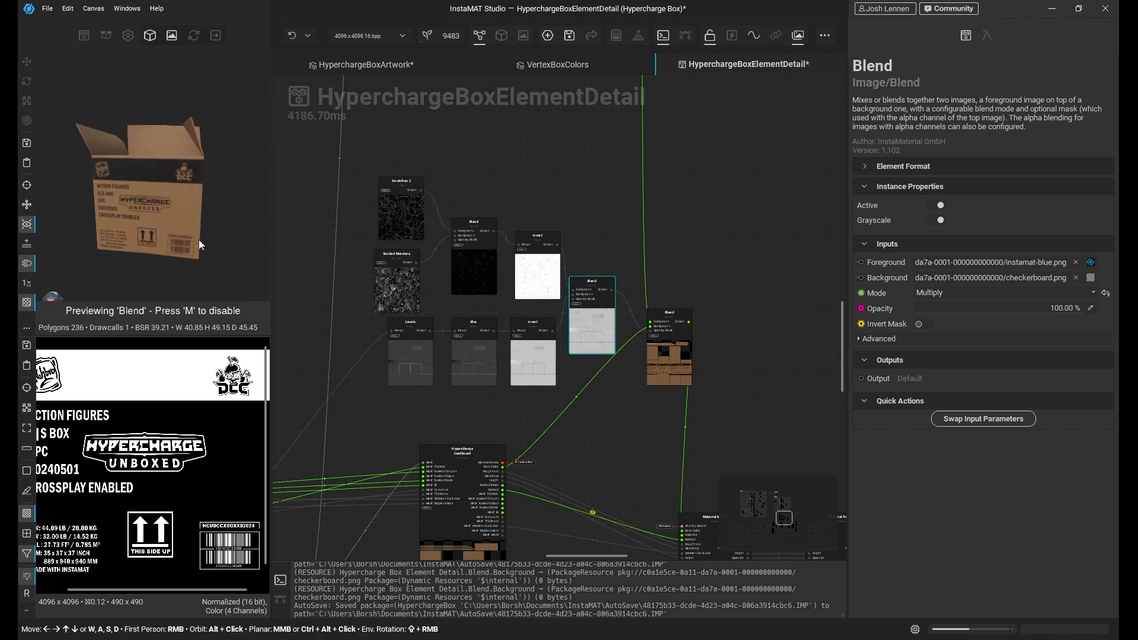
middle_click_drag(788, 301, 655, 256)
left_click_drag(531, 293, 526, 294)
middle_click_drag(650, 303, 575, 254)
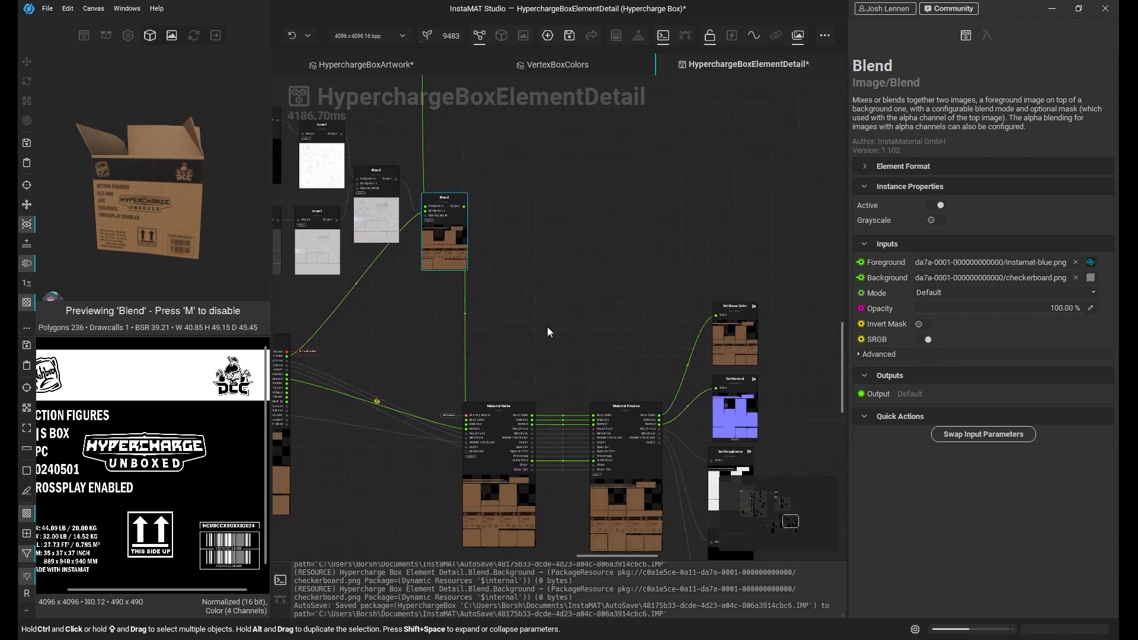